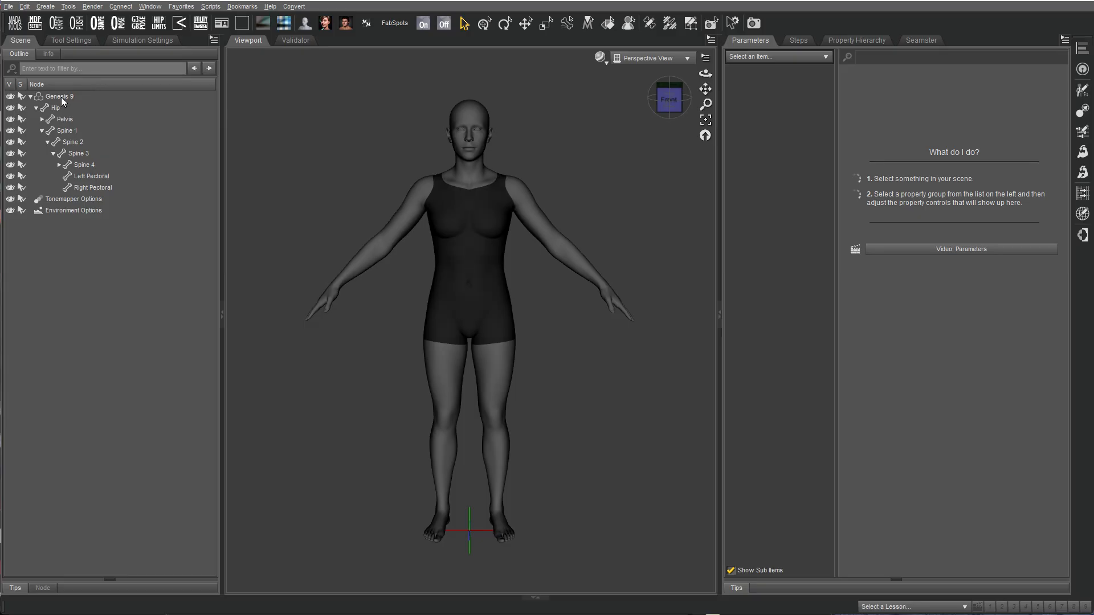
Set the Genesis 9 figure's new base shape to G9 Base Anime Feminine with the developer tools, and clear the selection
left_click(60, 97)
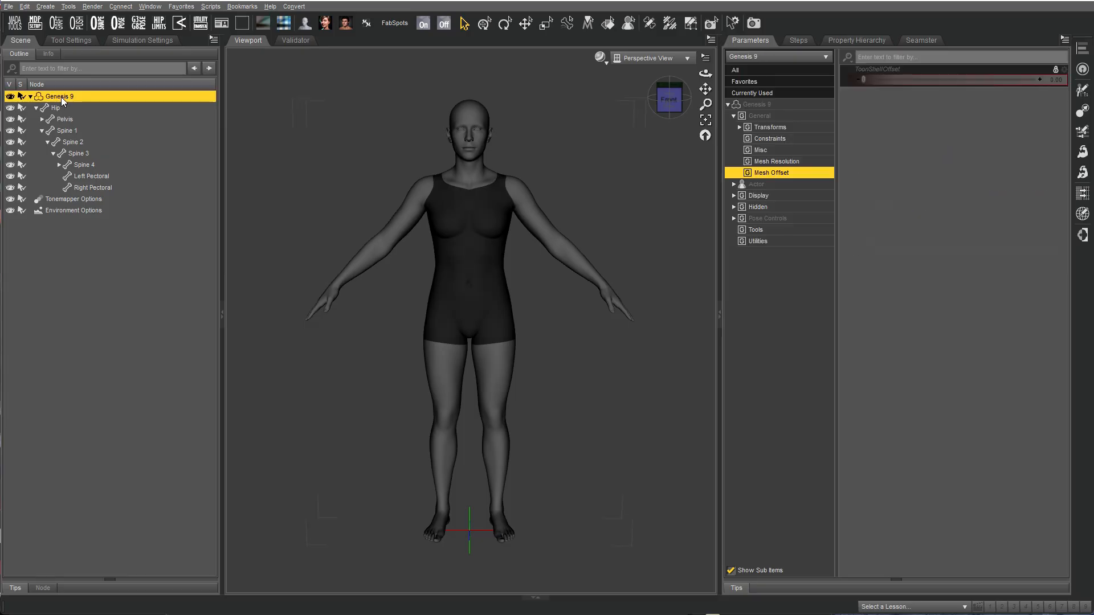
left_click(758, 242)
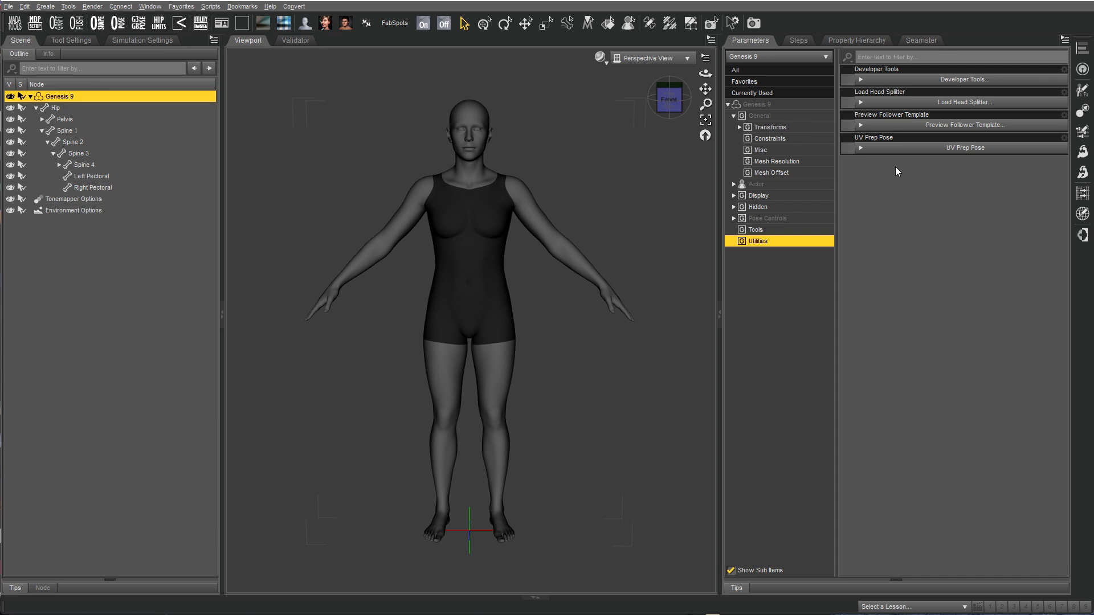
left_click(878, 82)
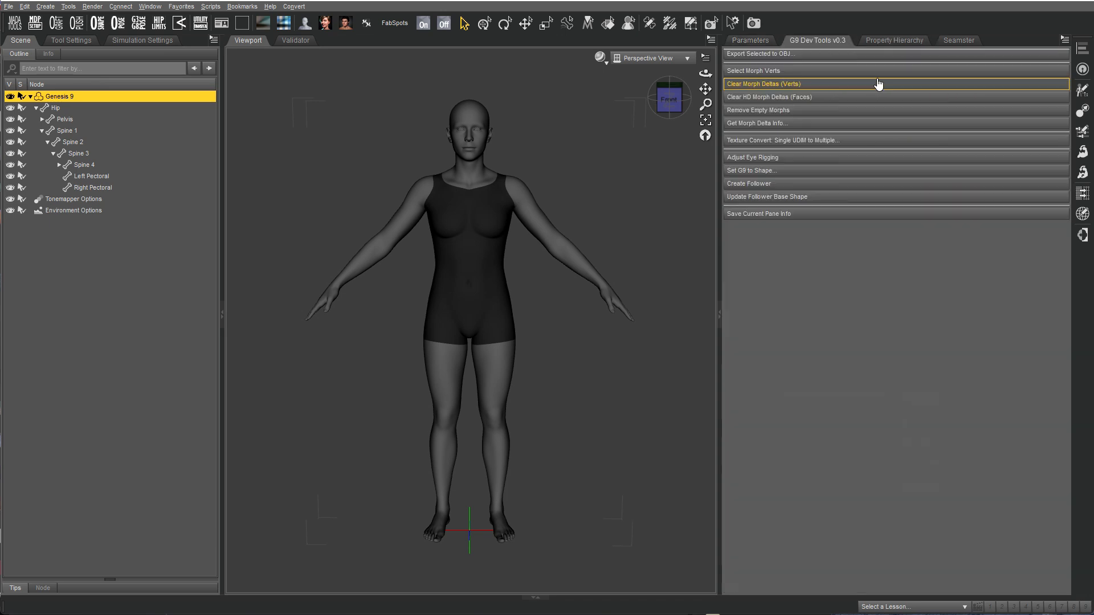
left_click(753, 171)
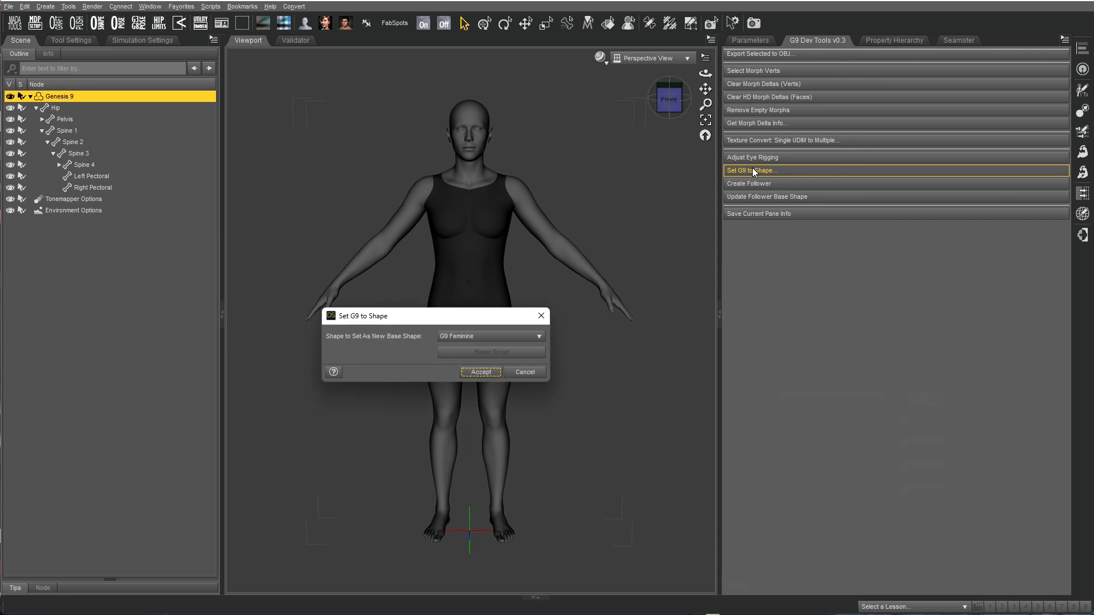
left_click(536, 336)
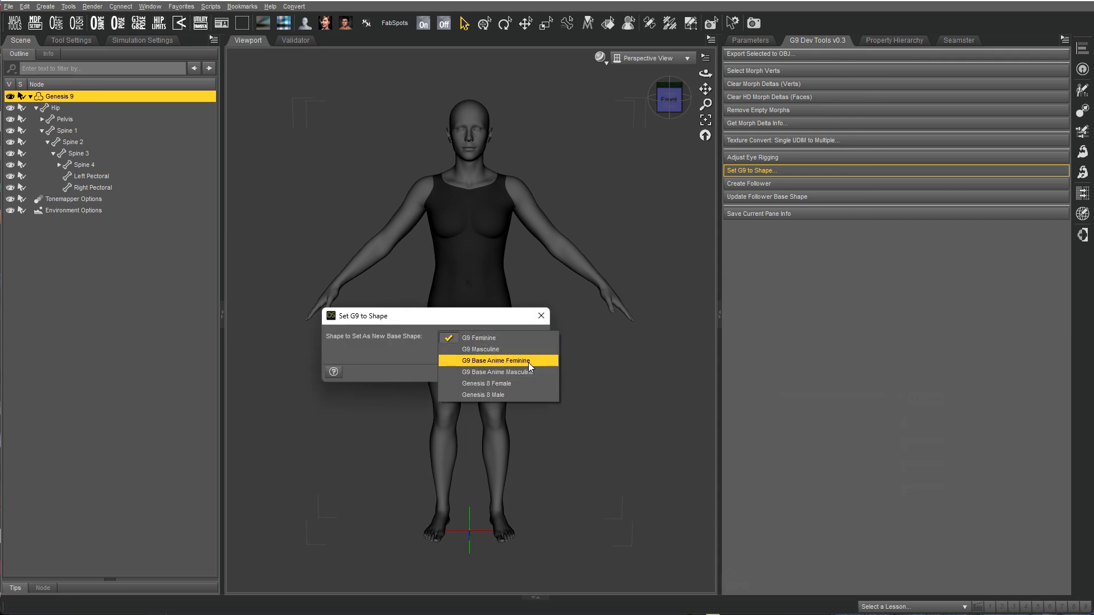
left_click(528, 362)
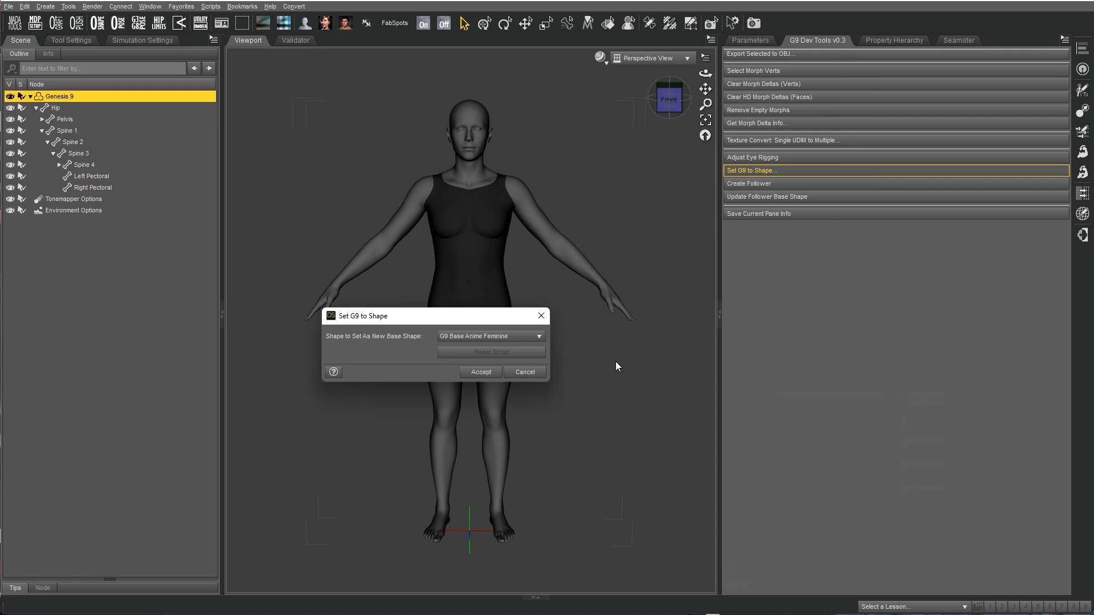
left_click(480, 373)
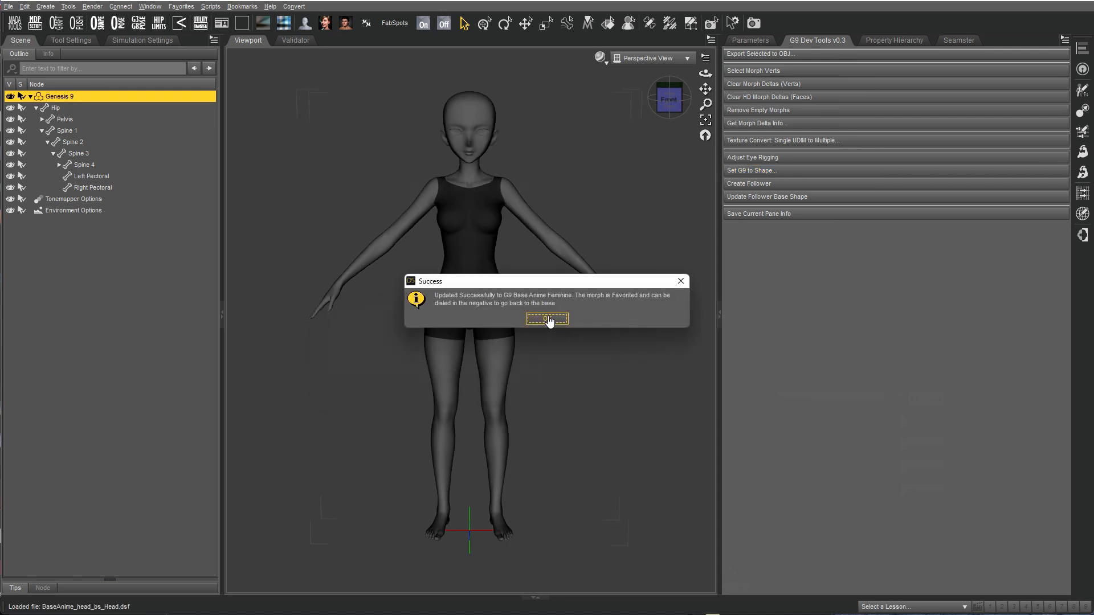
left_click(547, 319)
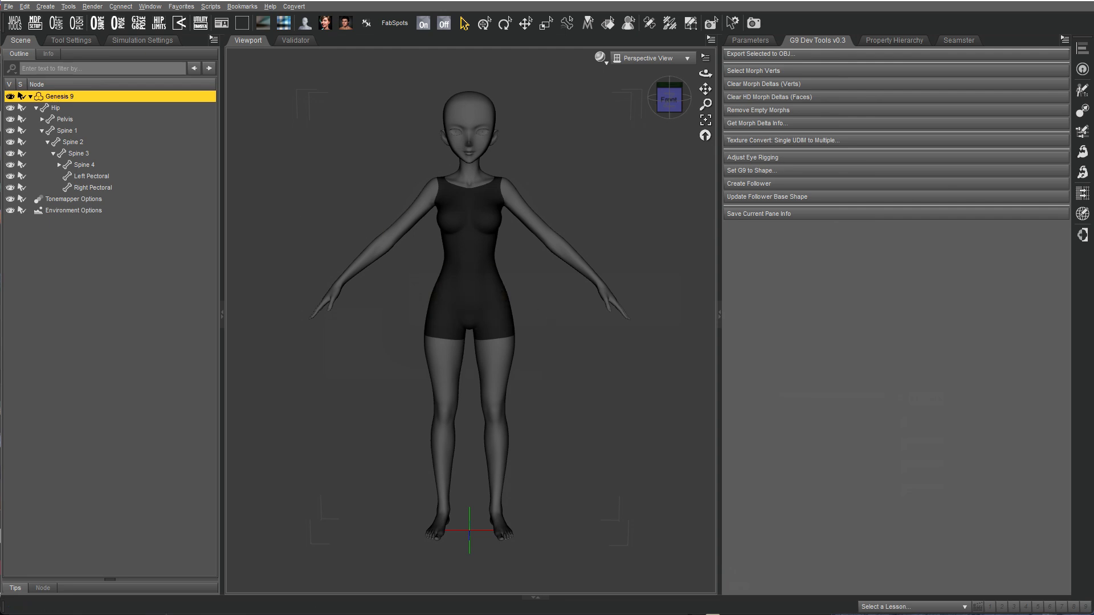
left_click(293, 278)
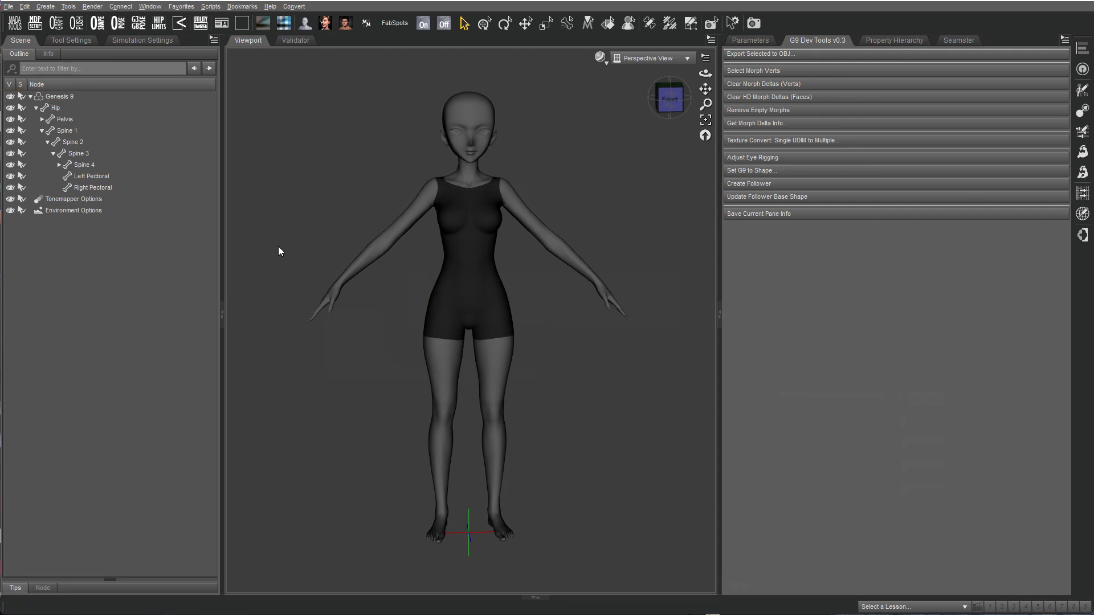
Import TensaiSkirt - ToonShape.obj using the Custom preset at 10000% scale
left_click(8, 6)
left_click(33, 116)
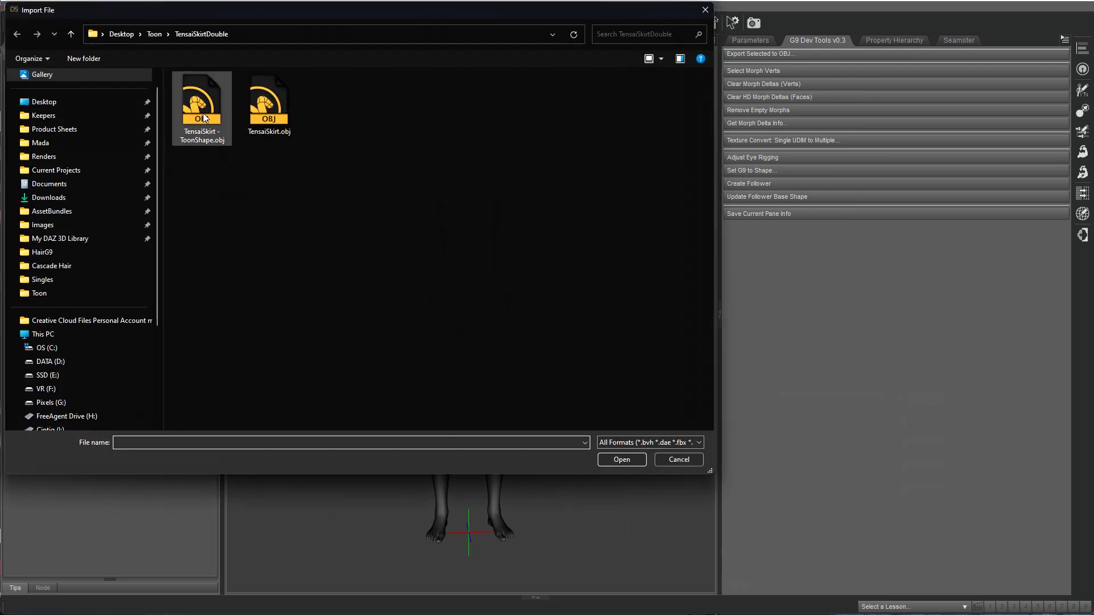
double_click(203, 113)
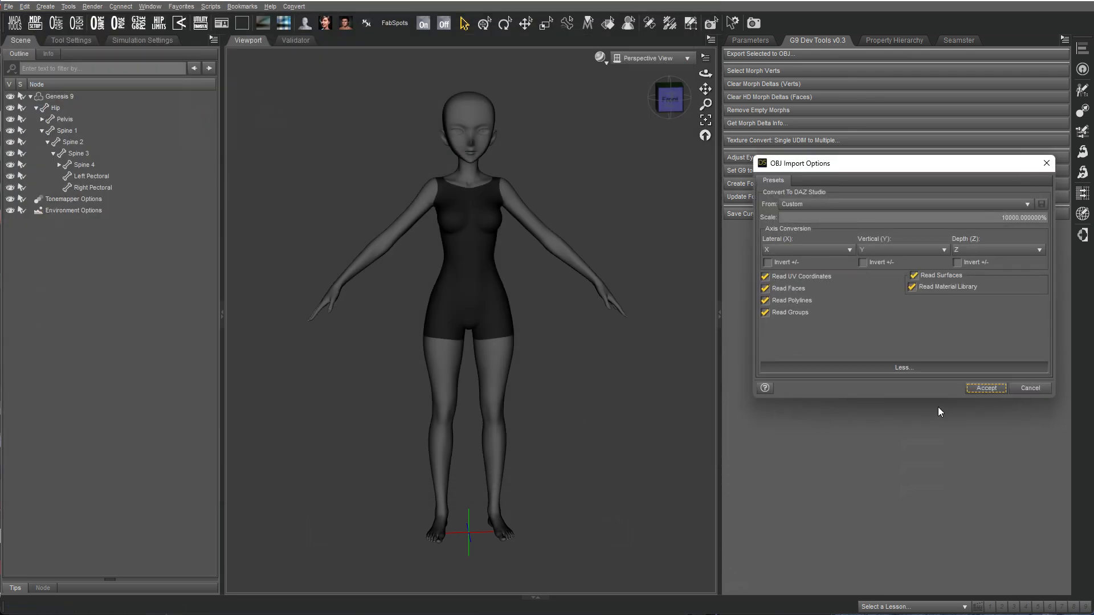
left_click(981, 391)
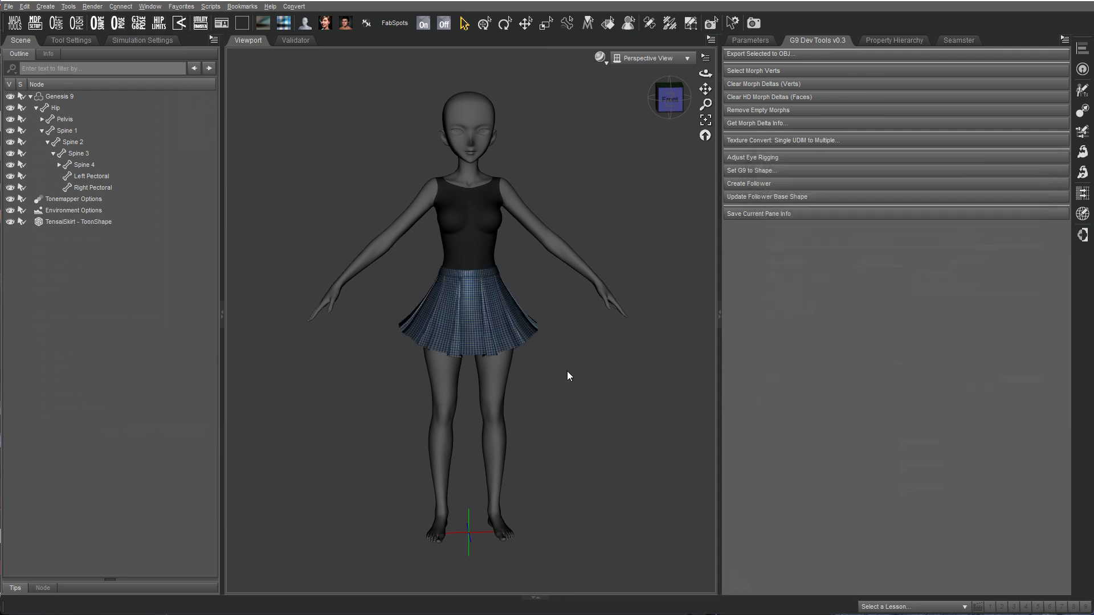
Start the Transfer Utility with Genesis 9 as the source and the TensaiSkirt - ToonShape skirt as the target
middle_click_drag(577, 350, 353, 354)
scroll(568, 348, "up", 6)
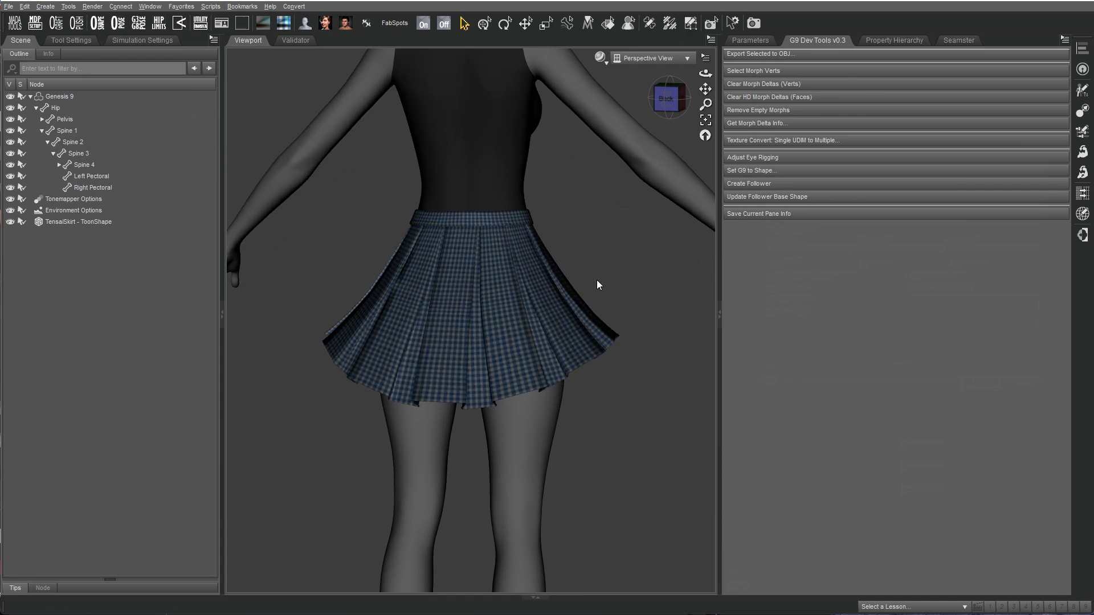
middle_click_drag(598, 285, 419, 286)
middle_click_drag(644, 247, 639, 245)
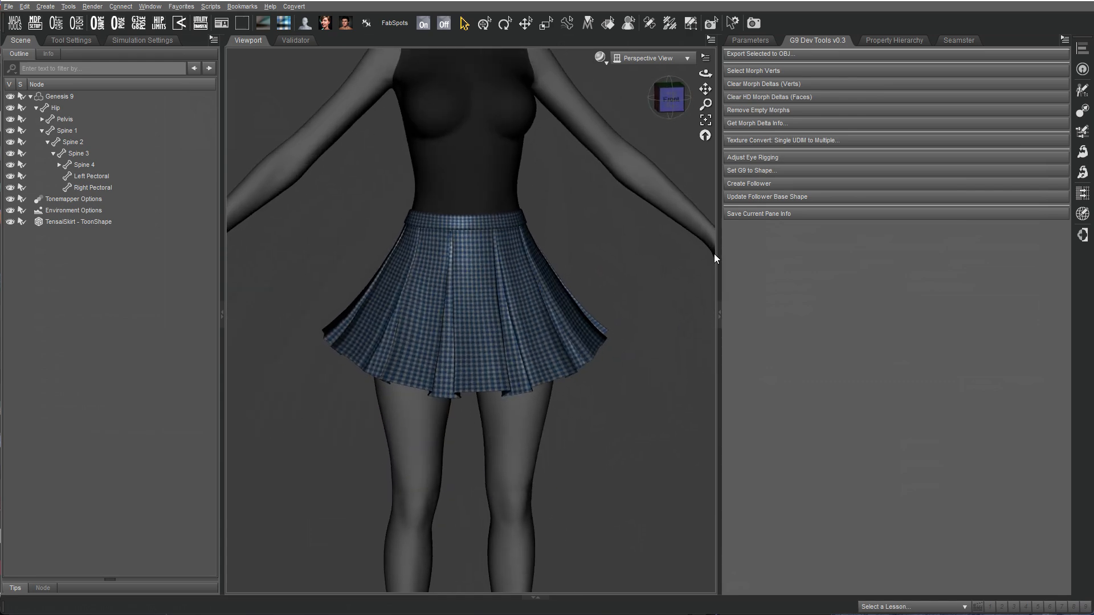
left_click(214, 41)
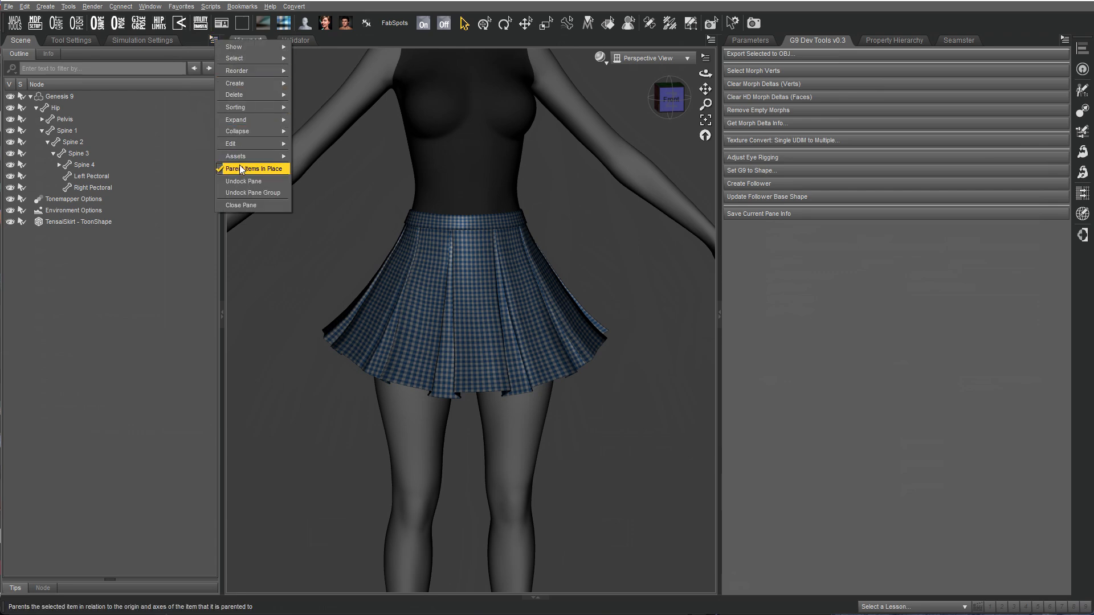
mouse_move(240, 160)
left_click(340, 160)
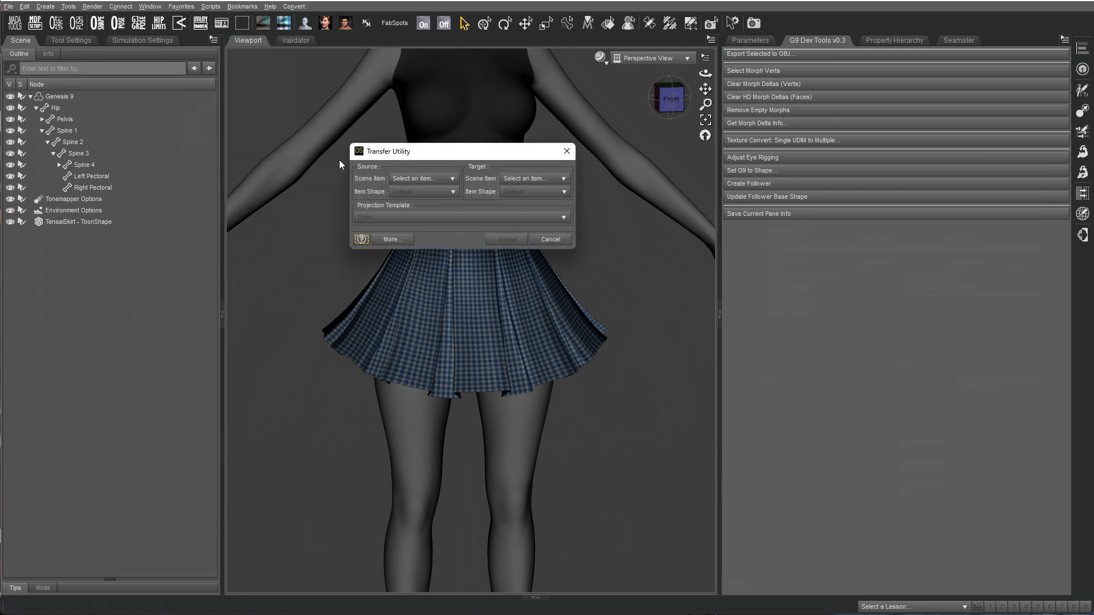
left_click(419, 180)
left_click(430, 205)
left_click(540, 179)
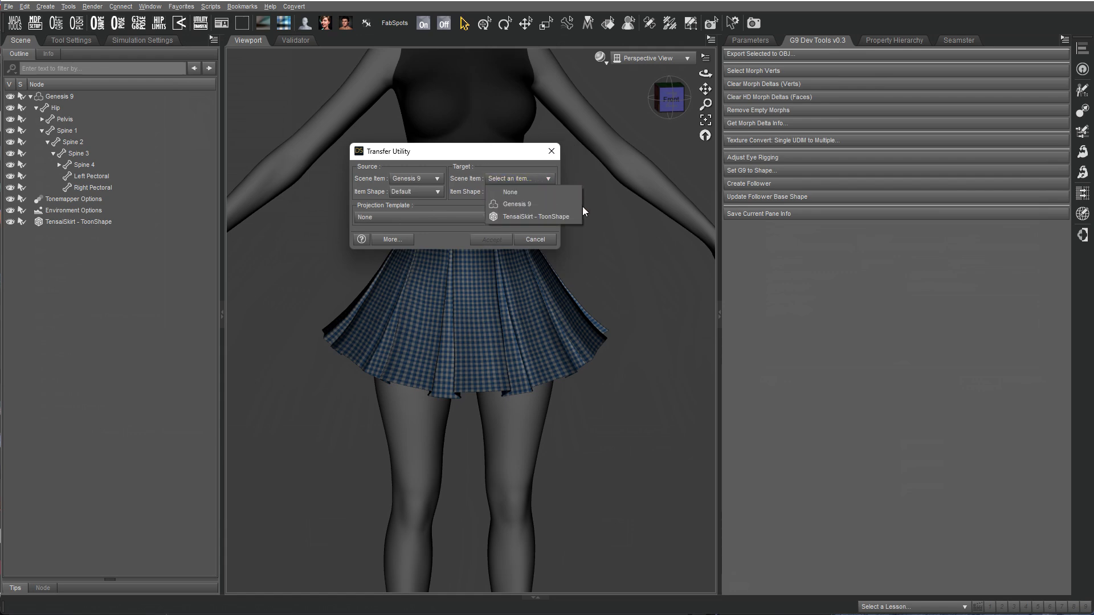
left_click(565, 217)
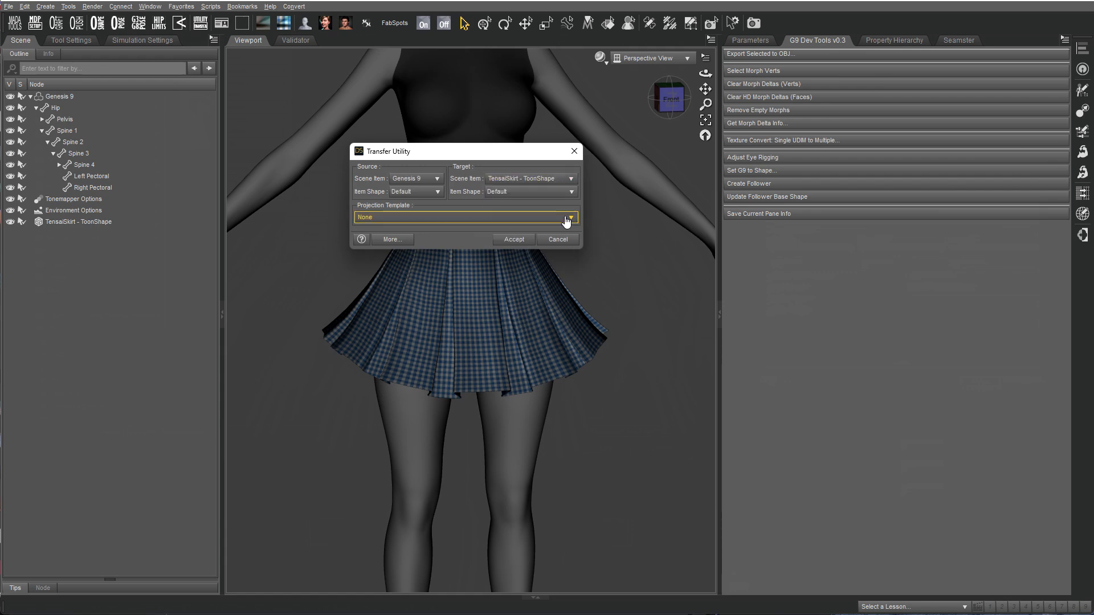
Choose the Dress Long Loose Template from the Base projection templates and run the rigging transfer to the skirt
left_click(420, 218)
mouse_move(380, 244)
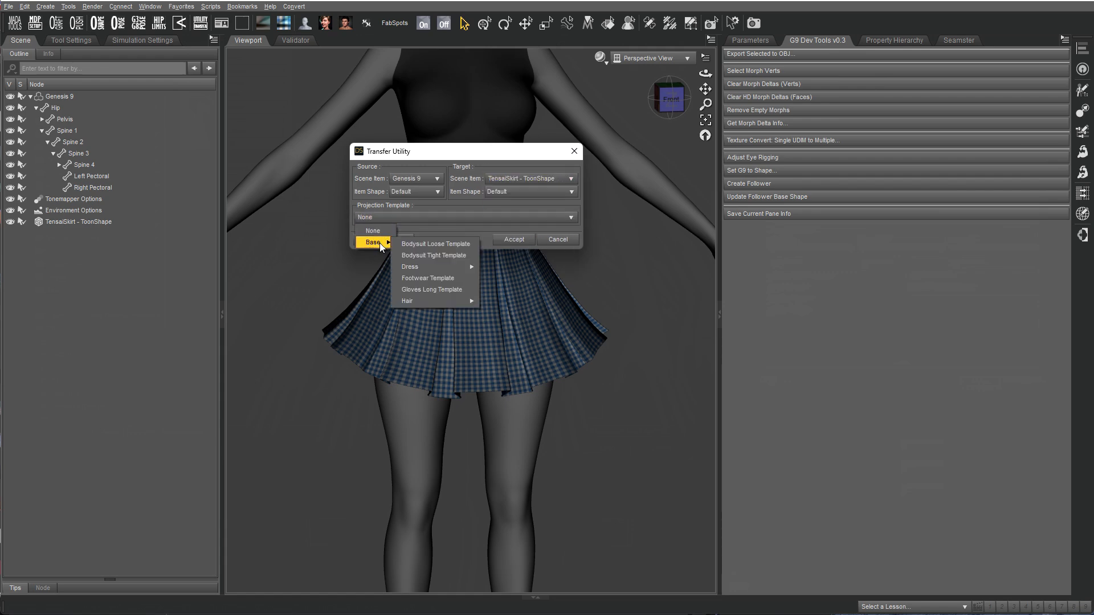
mouse_move(455, 268)
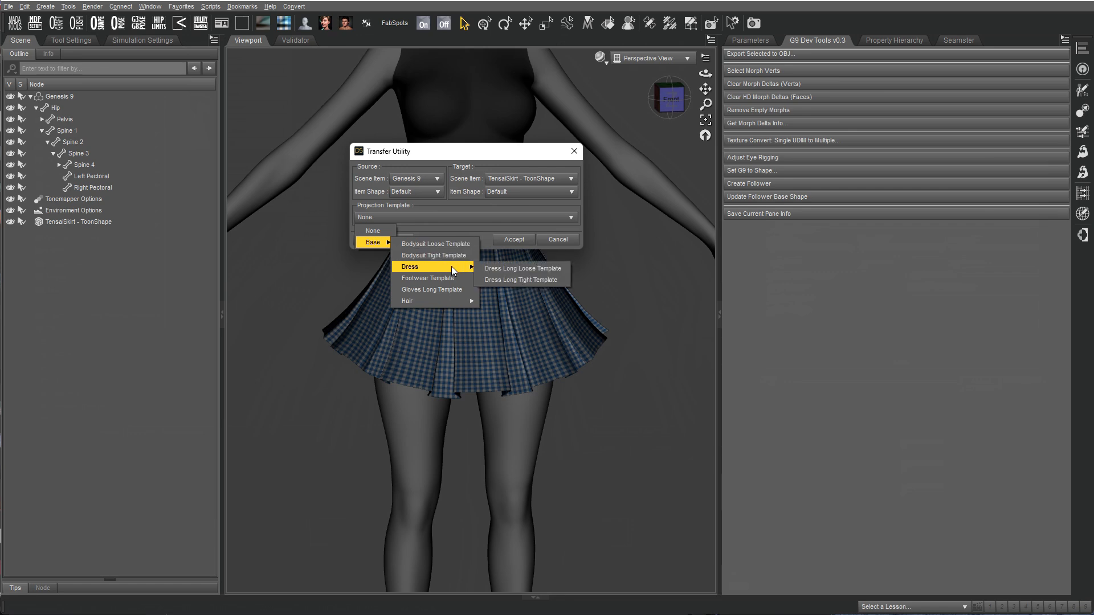
left_click(551, 268)
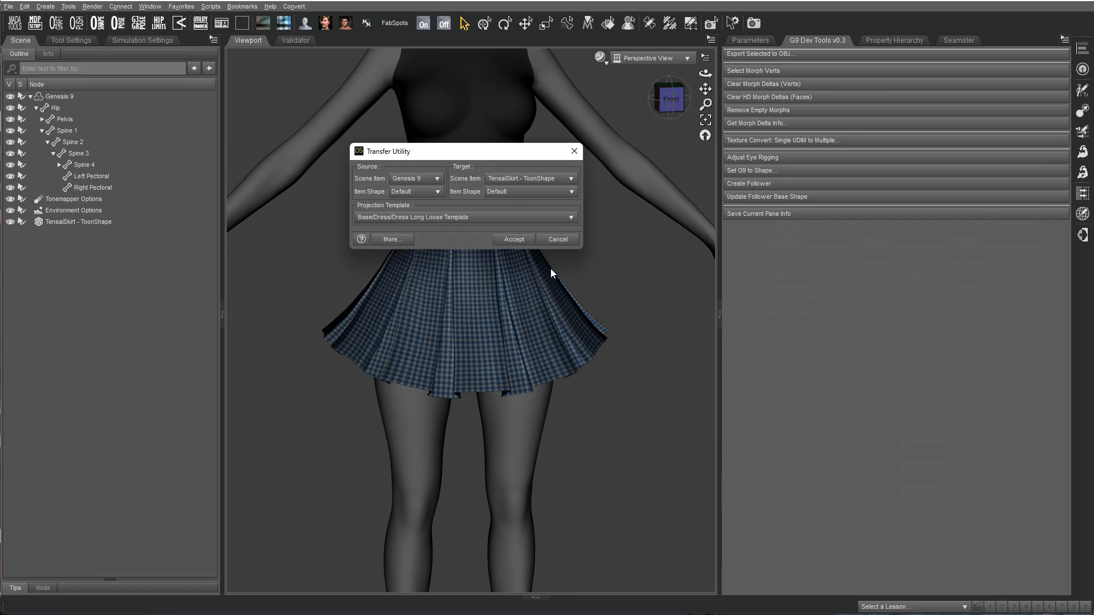
left_click(510, 240)
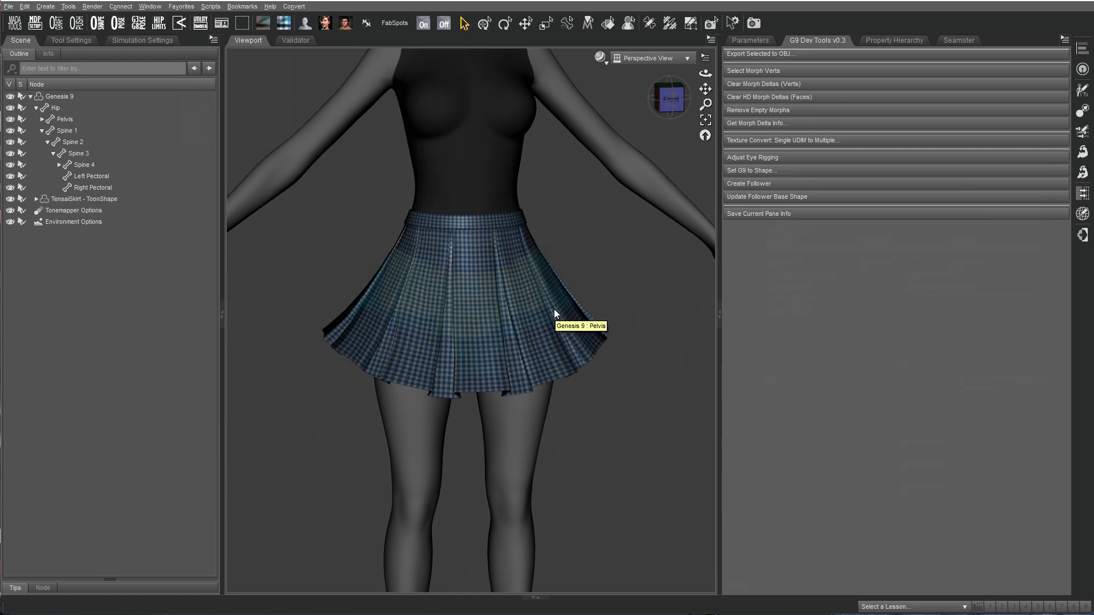
Dial Genesis 9's favorited Base Anime Feminine morph to -100% to restore the original base figure
left_click(757, 44)
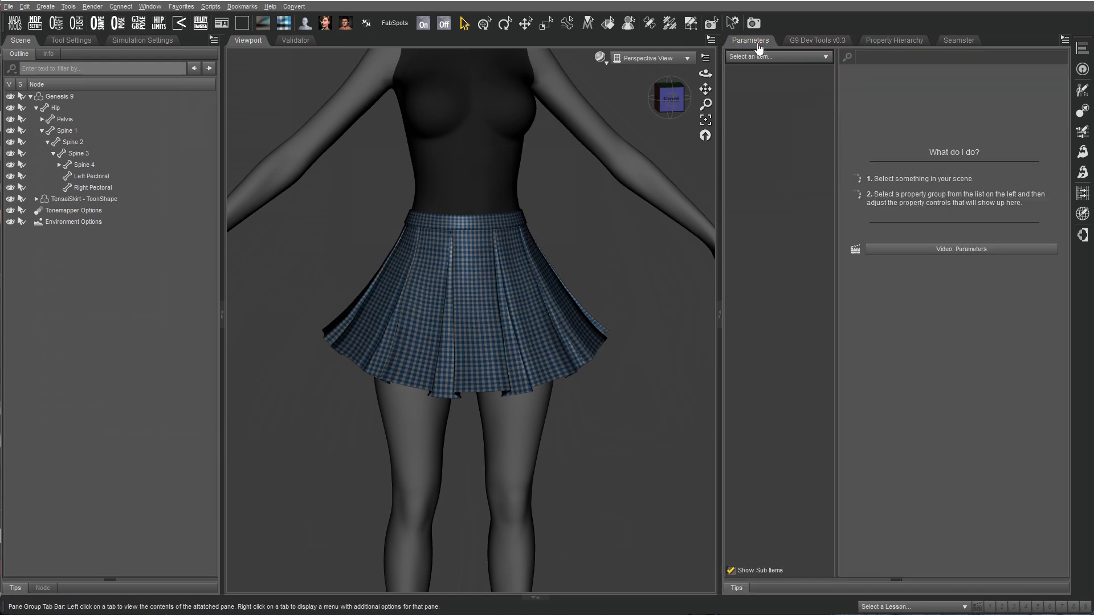
left_click(56, 97)
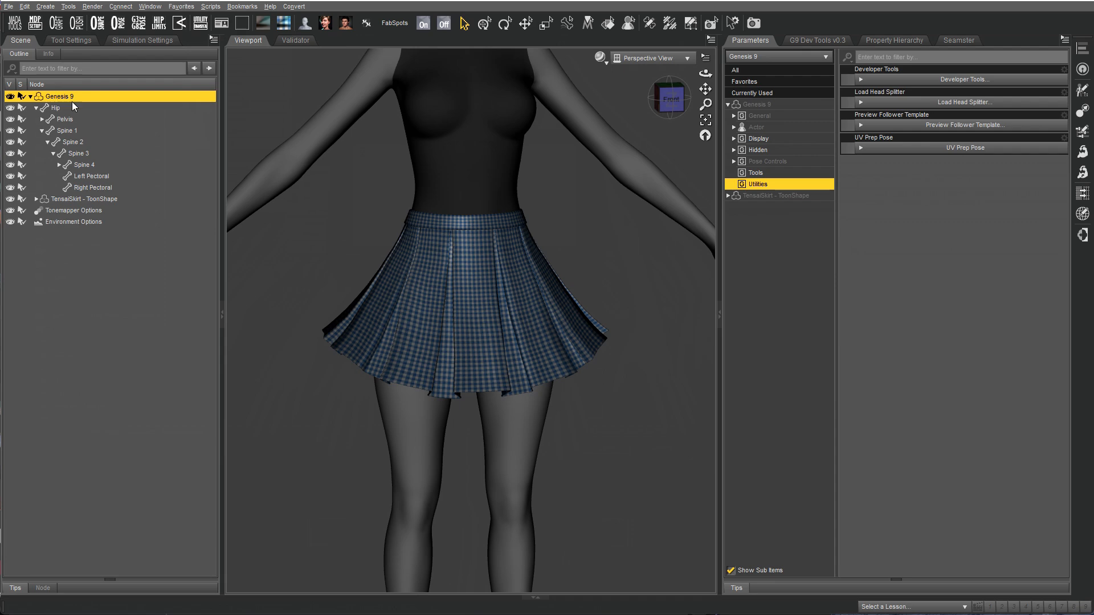
left_click(762, 82)
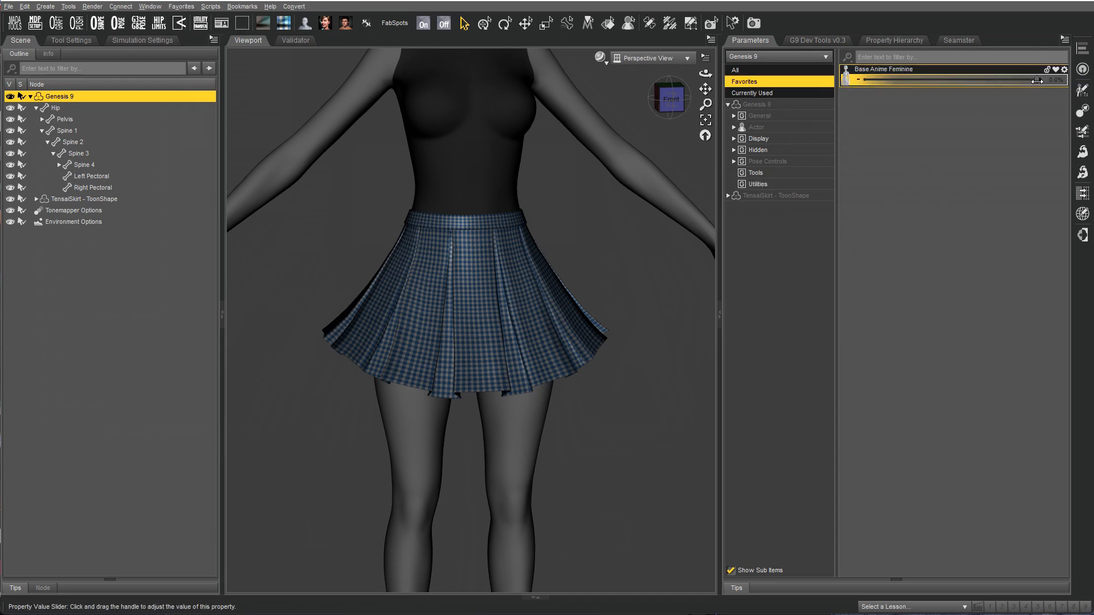
left_click_drag(998, 82, 861, 81)
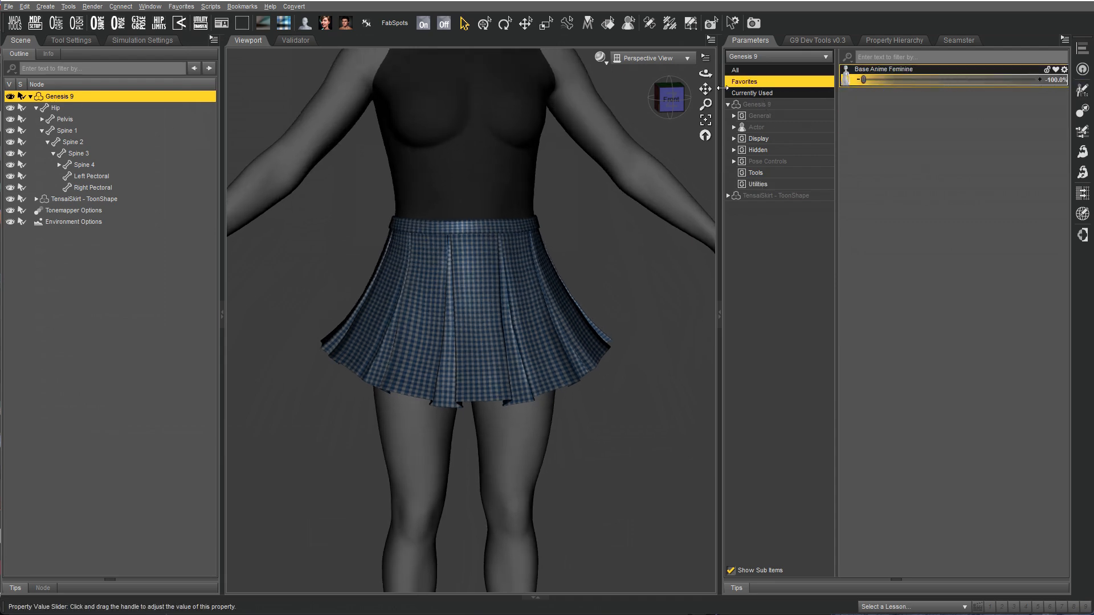
Add a smoothing modifier to the TensaiSkirt - ToonShape skirt
middle_click_drag(670, 290, 433, 293)
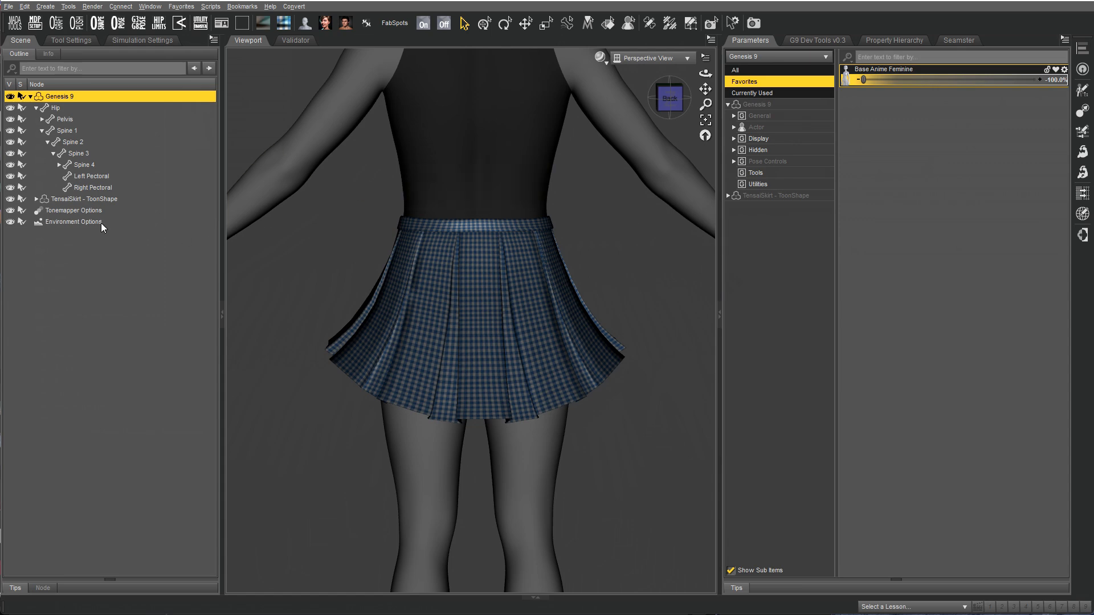
left_click(85, 199)
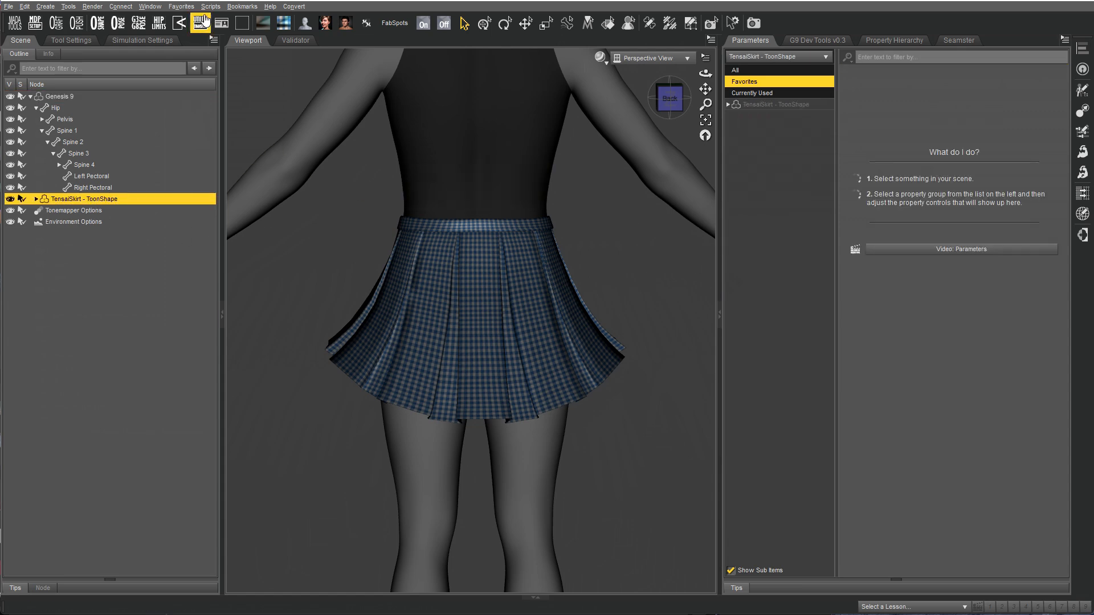
left_click(214, 41)
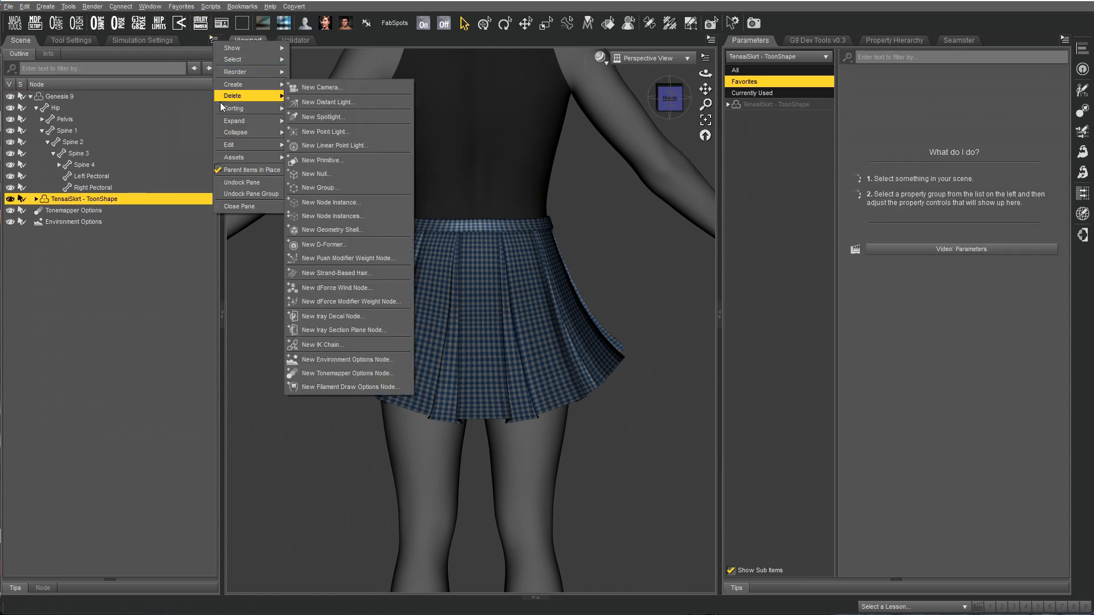
mouse_move(230, 144)
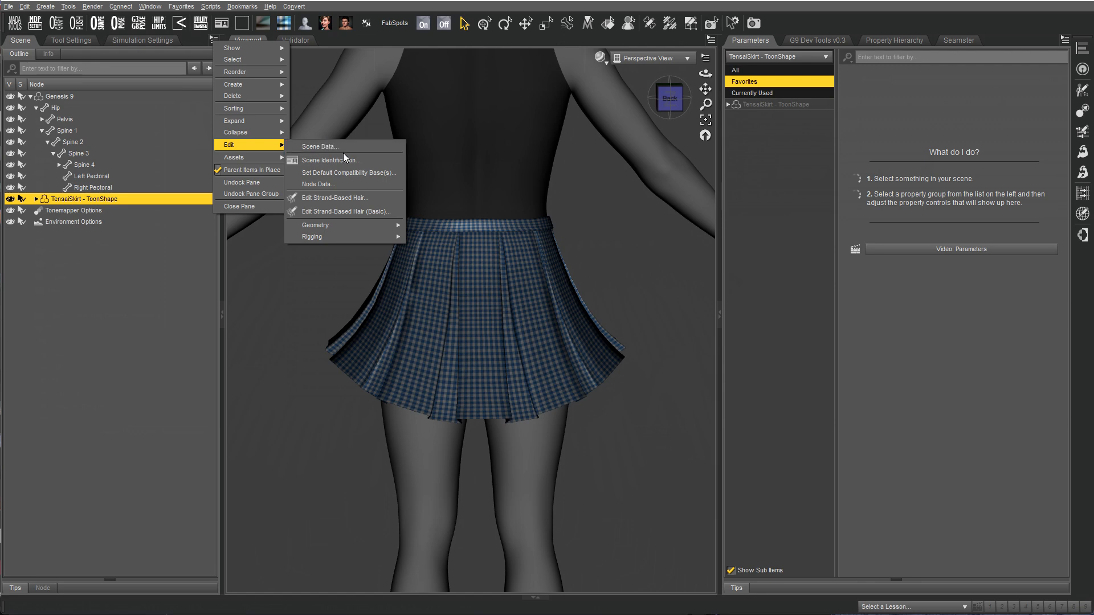
mouse_move(357, 225)
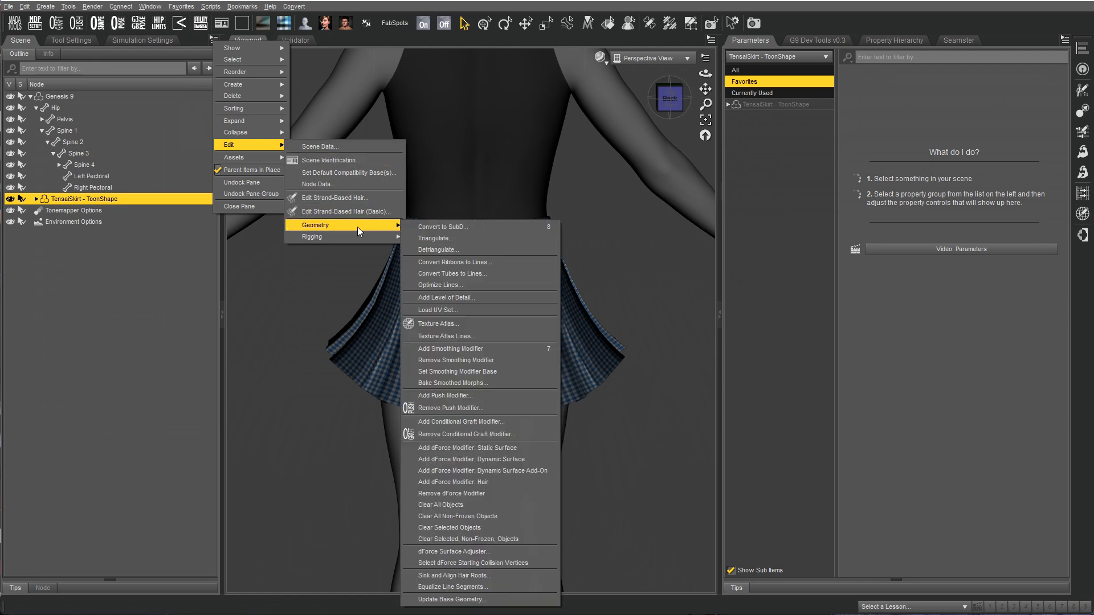
left_click(511, 347)
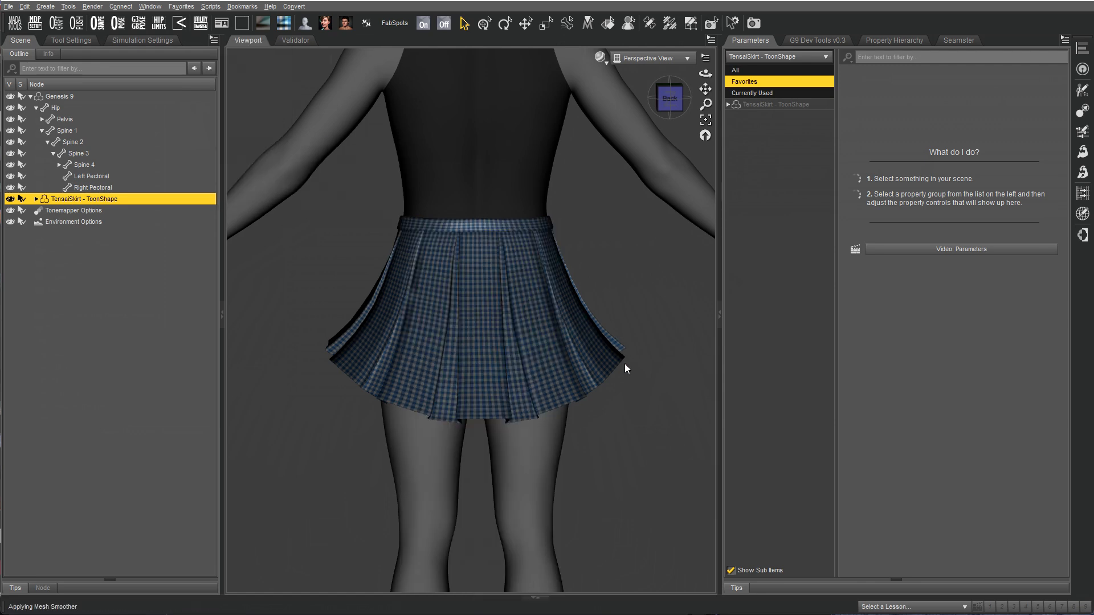
In the skirt's Mesh Smoothing properties, set the collision item to None
left_click(729, 105)
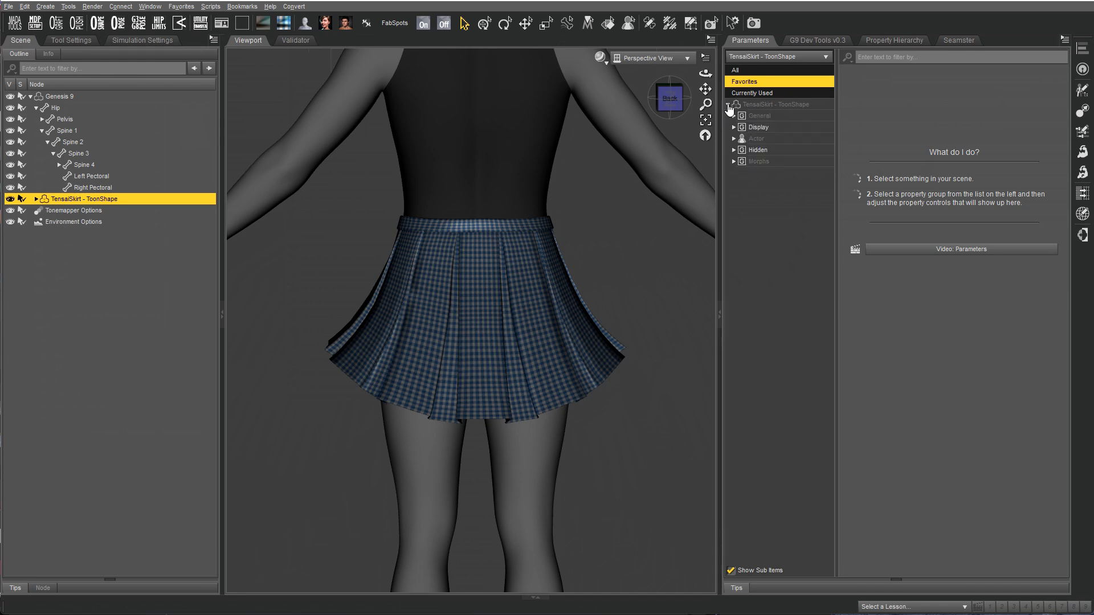
left_click(734, 116)
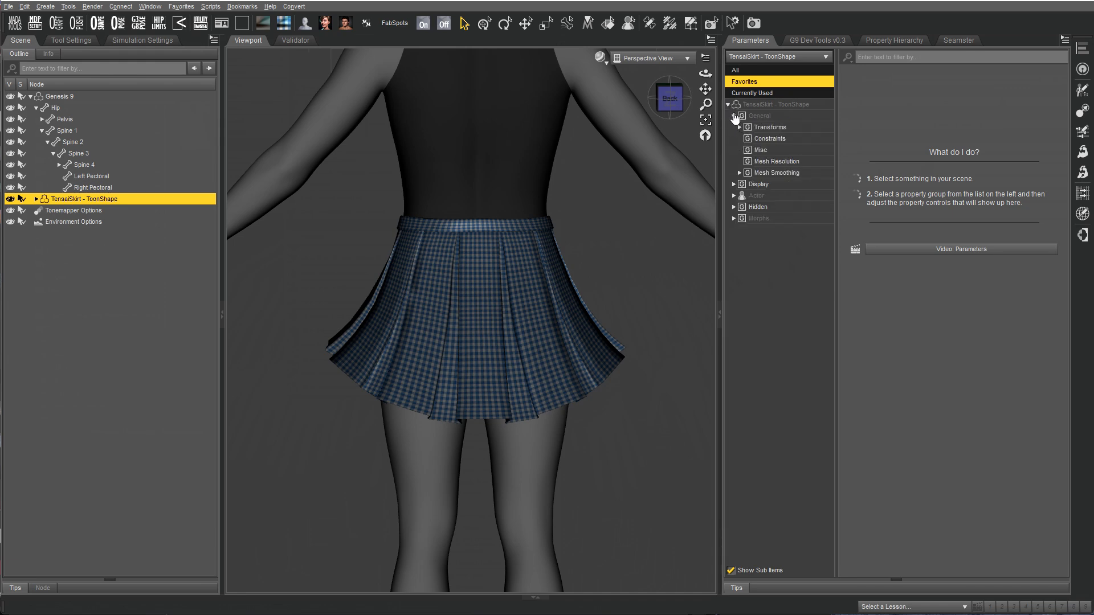
left_click(794, 174)
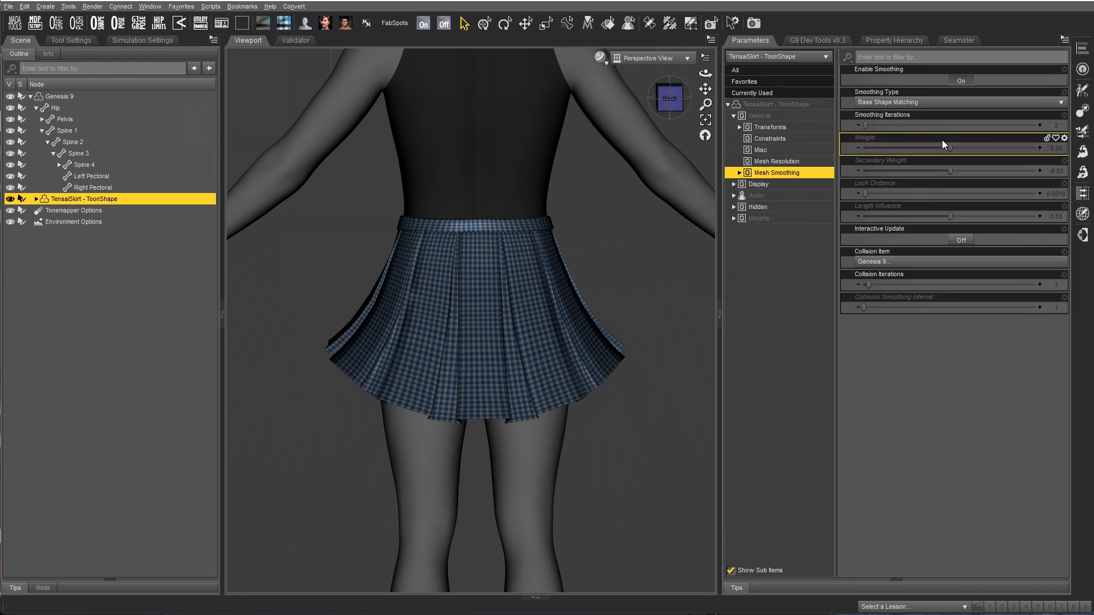
left_click(897, 263)
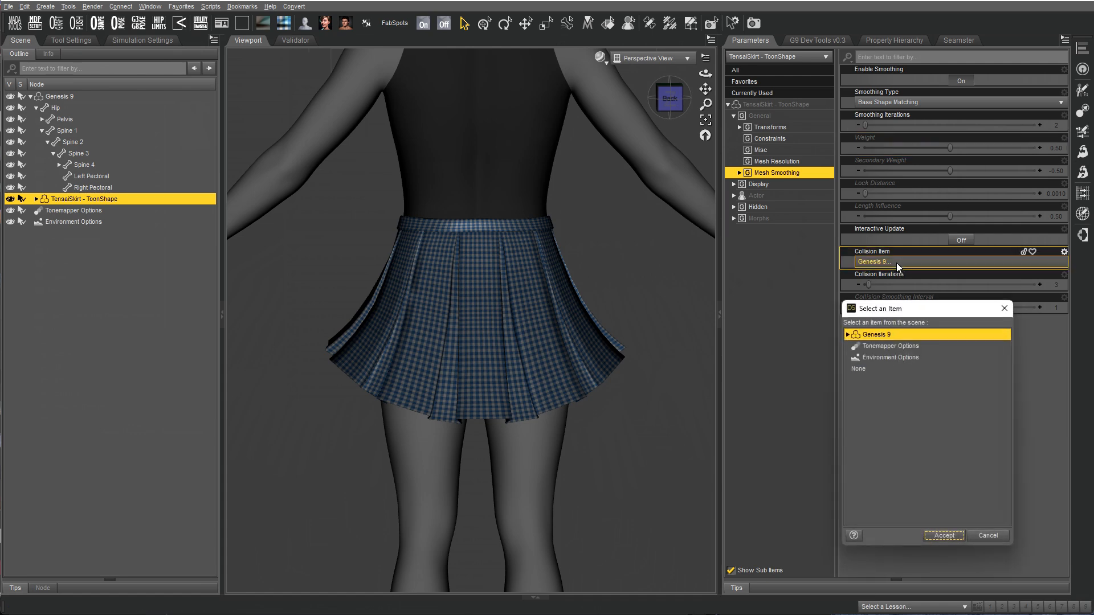
left_click(860, 368)
left_click(943, 536)
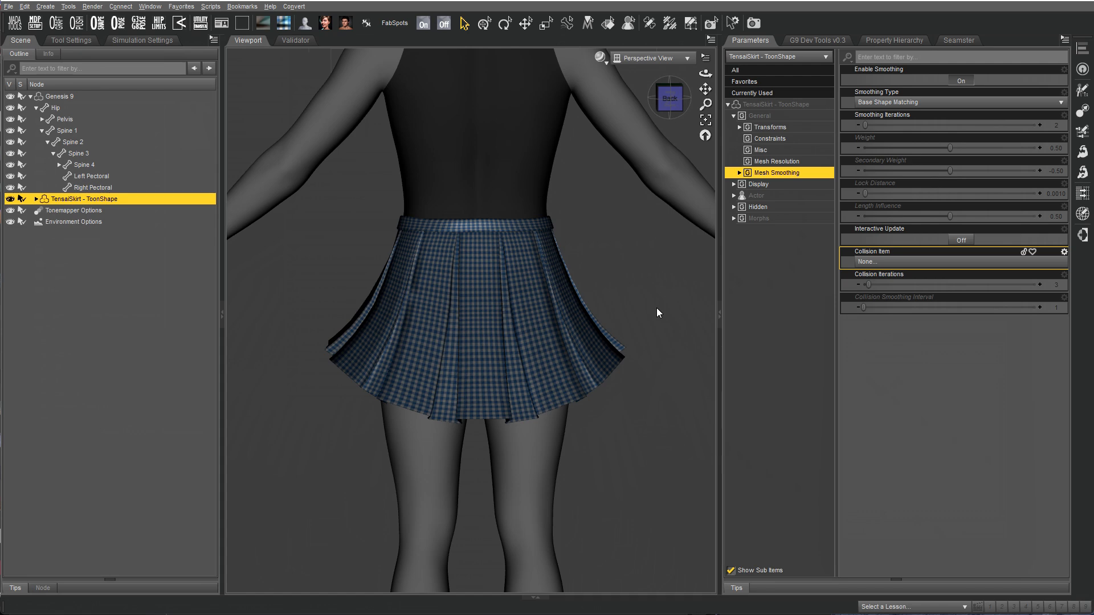
Compare the skirt's shape from front and back with smoothing switched off and on, leaving it enabled
middle_click_drag(656, 308, 441, 298)
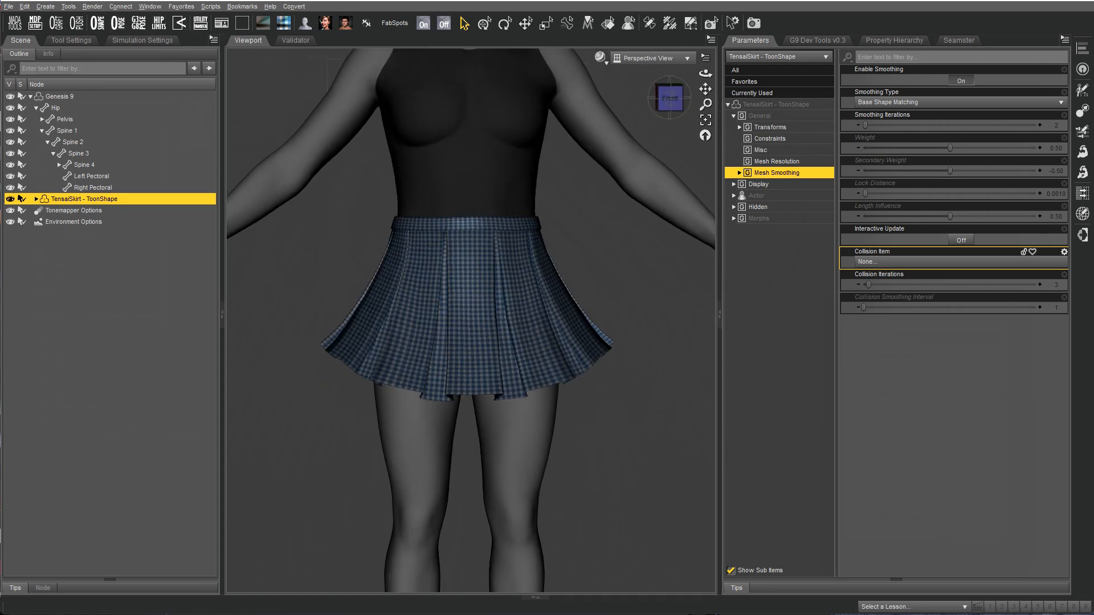
left_click(964, 81)
left_click(964, 81)
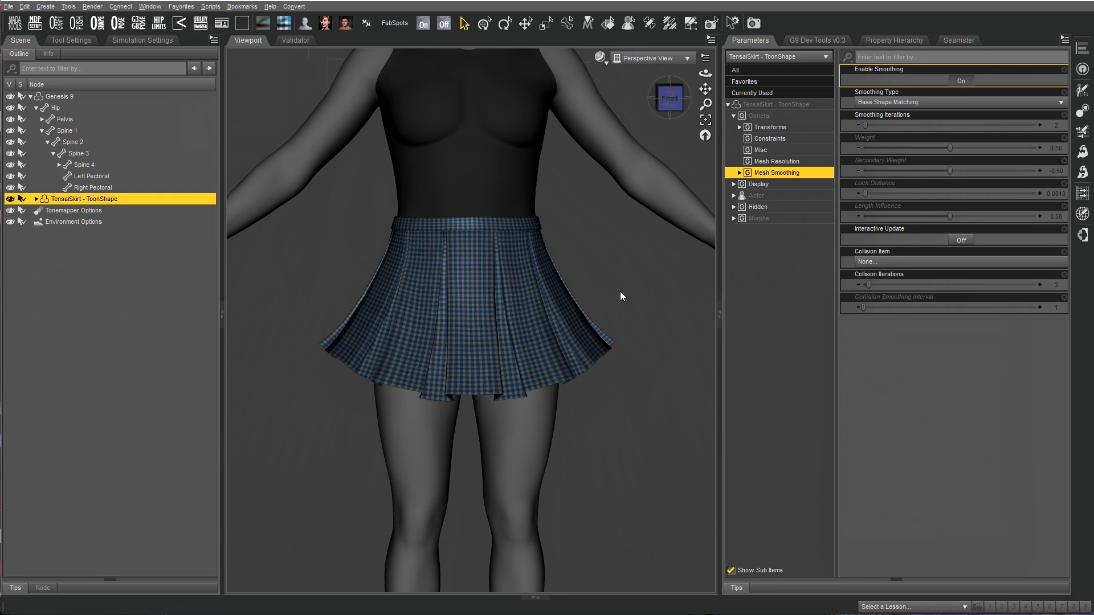
middle_click_drag(665, 305, 610, 307)
scroll(610, 308, "up", 5)
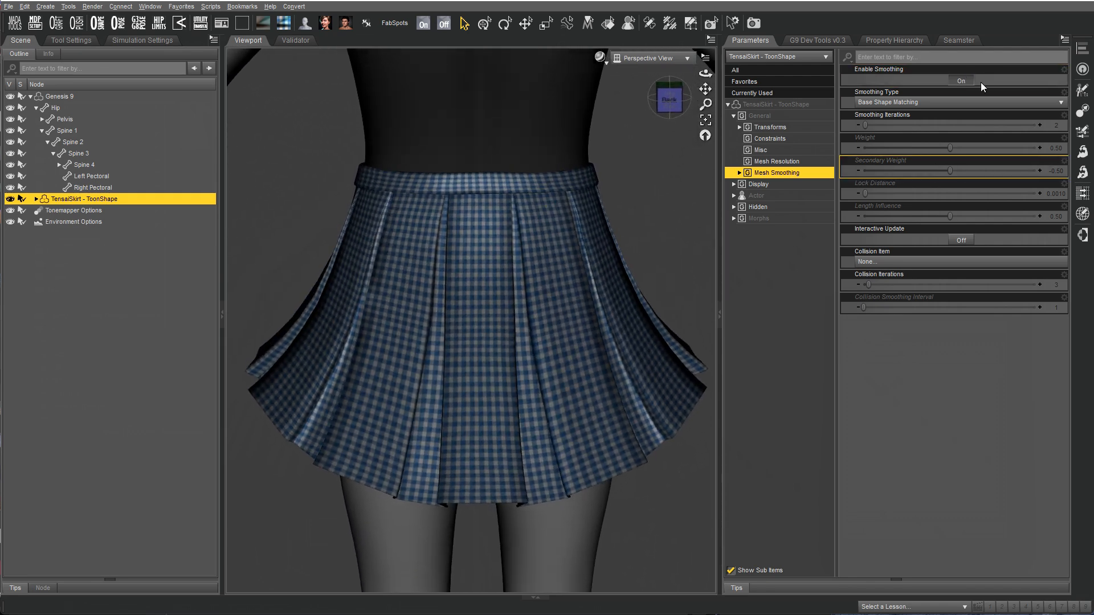
left_click(961, 81)
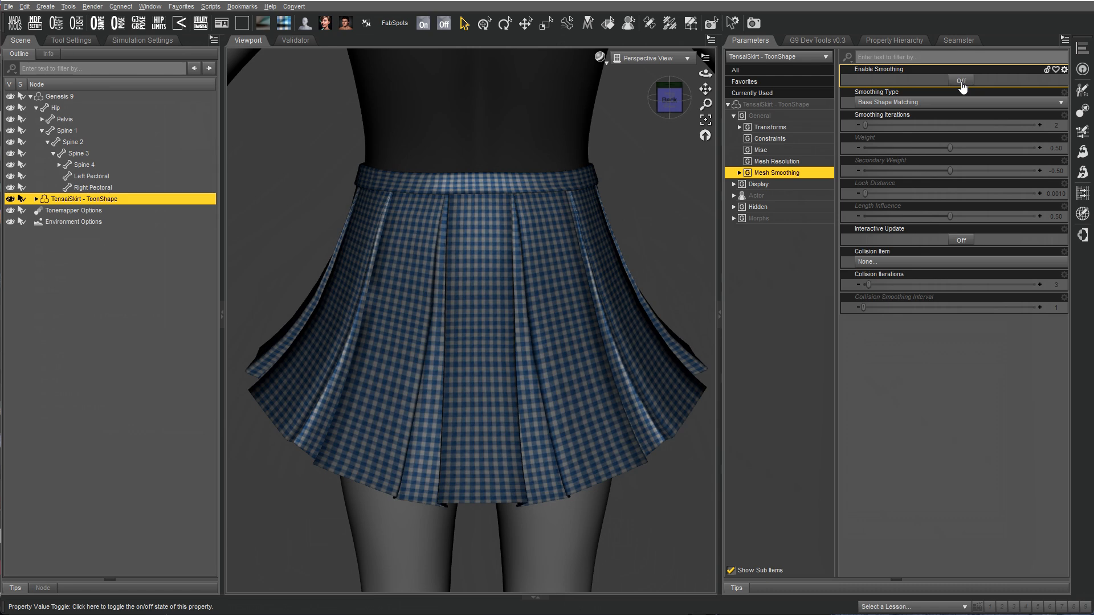
left_click(962, 83)
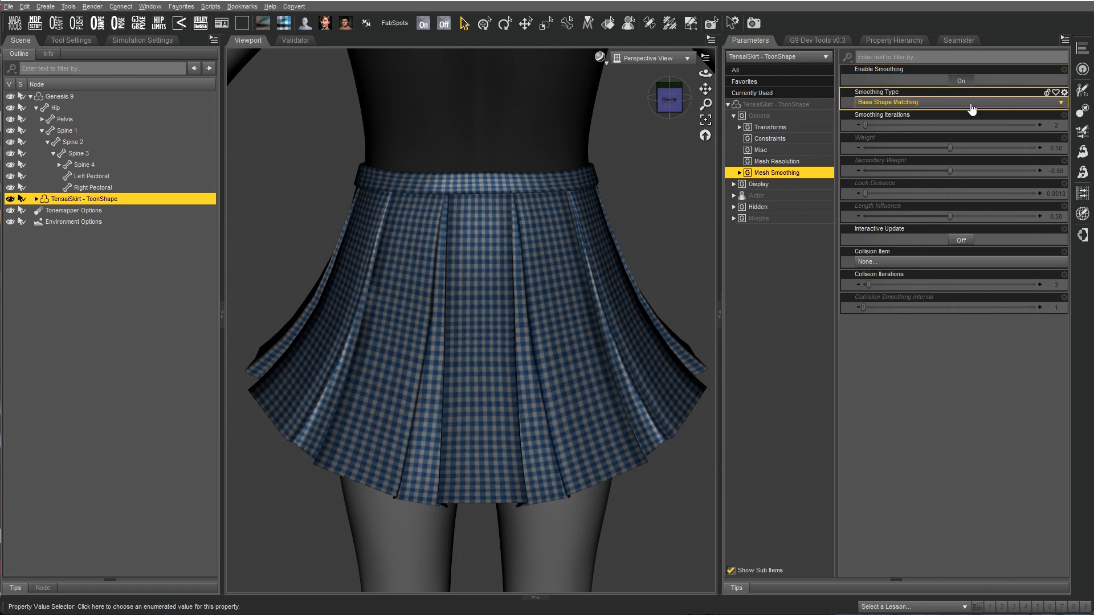
scroll(579, 356, "down", 3)
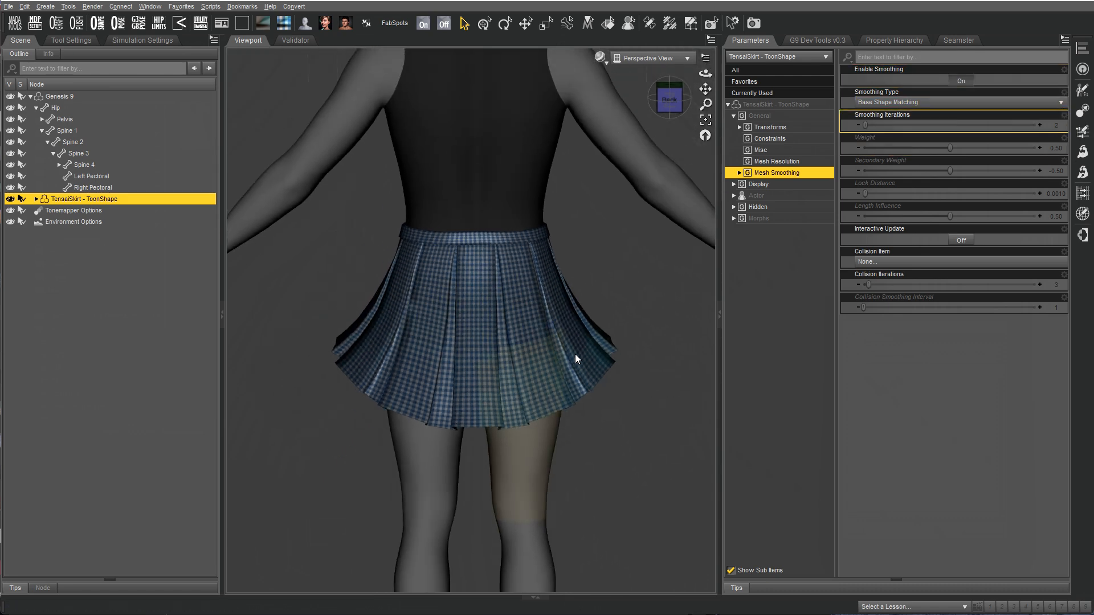
scroll(577, 354, "down", 2)
middle_click_drag(607, 296, 632, 299)
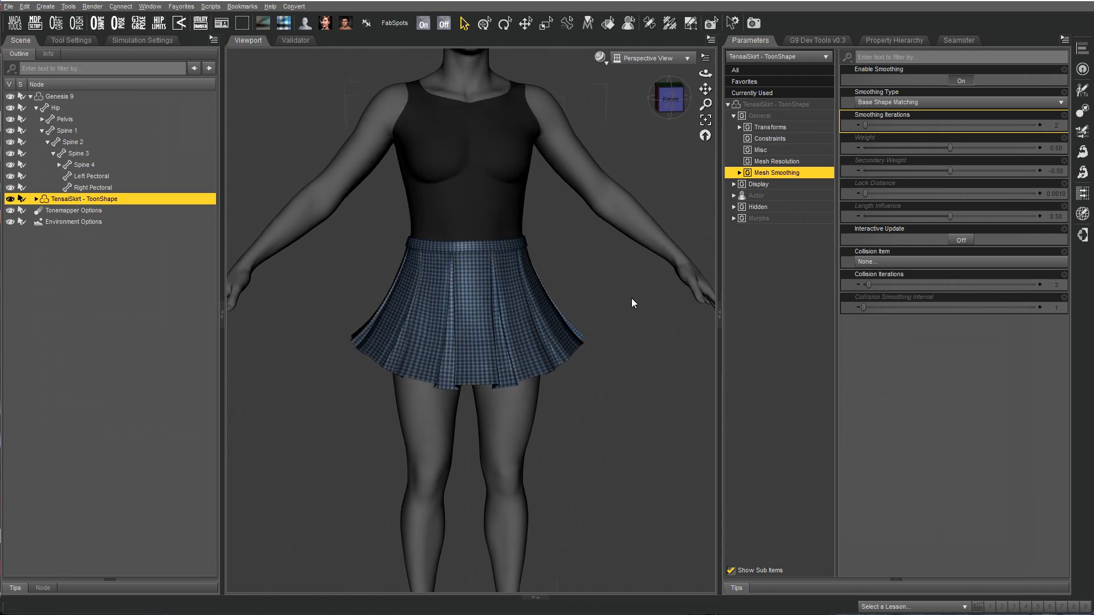
Export the scene as the OBJ file TensaiSkirtG9 into the New folder inside Toon, using the Modo (1 unit = 1m) preset
left_click(9, 7)
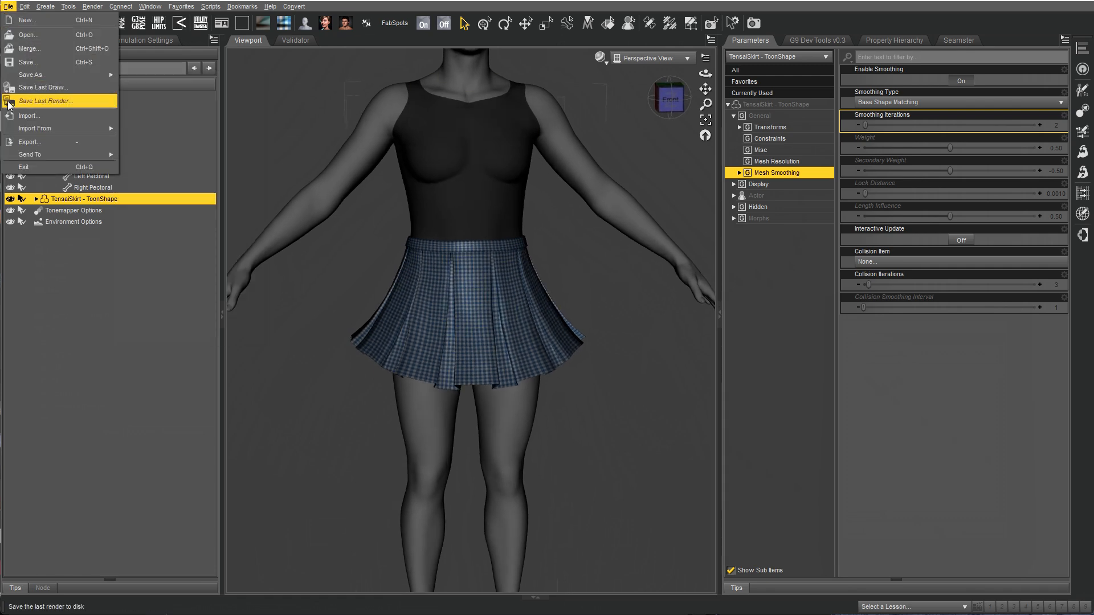
left_click(24, 143)
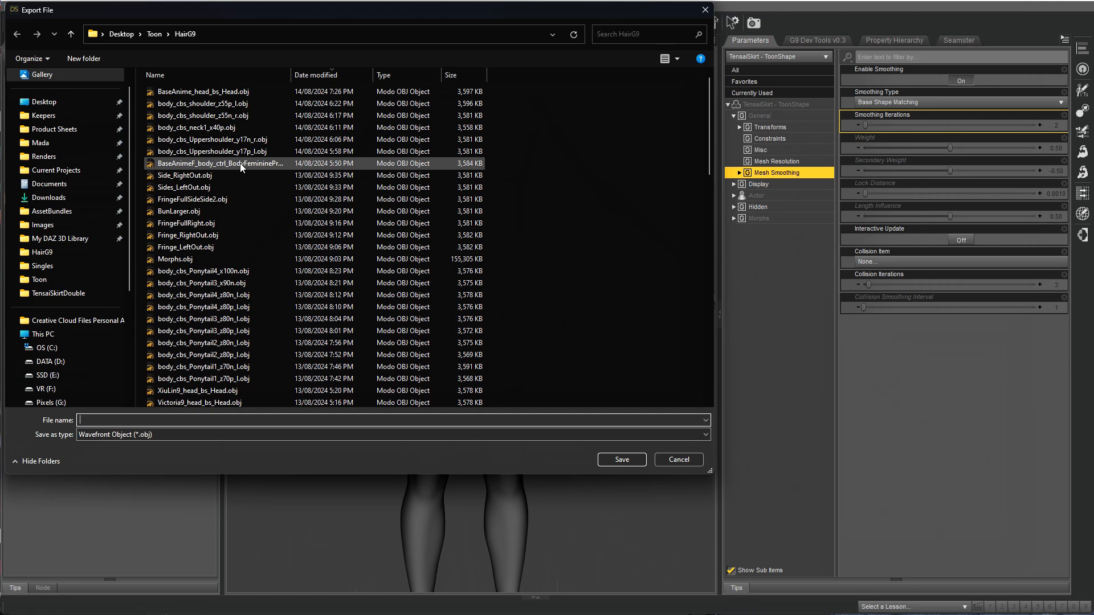
left_click(153, 34)
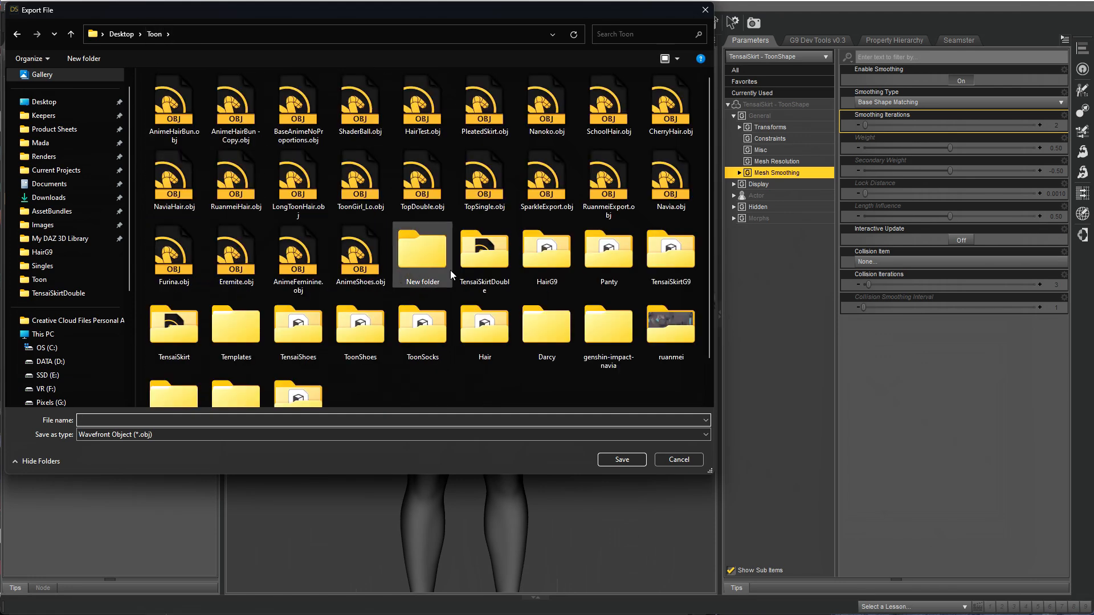
double_click(426, 257)
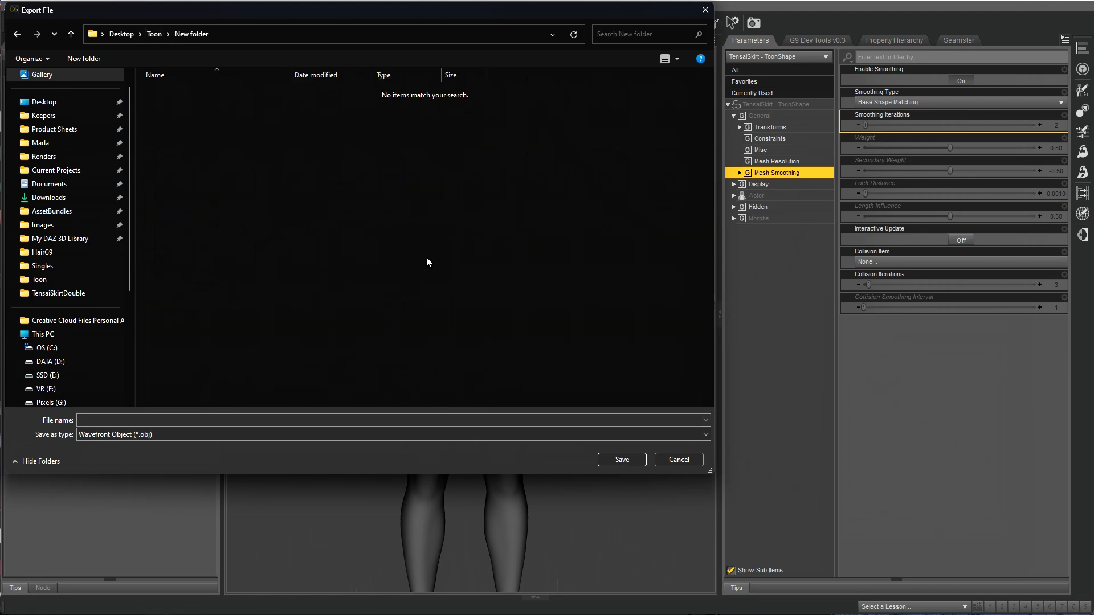
left_click(123, 420)
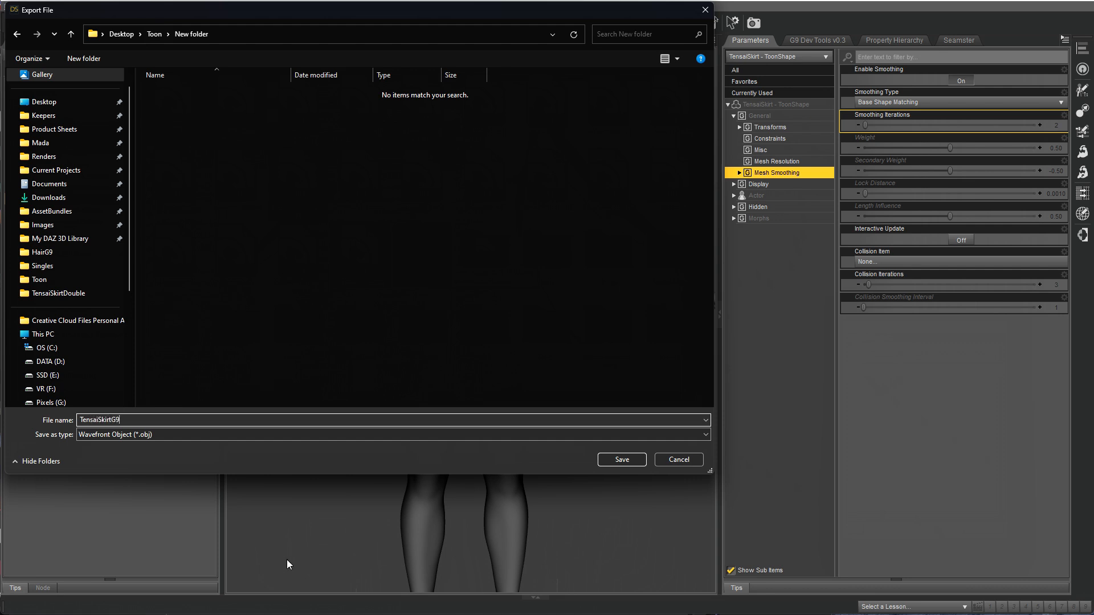
left_click(623, 460)
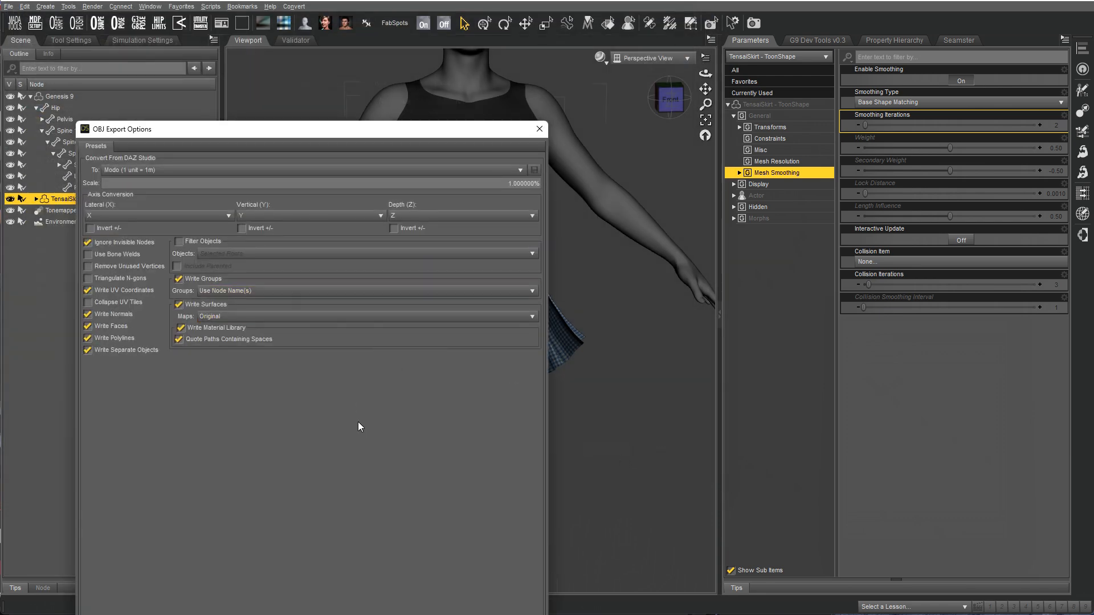
key("Return")
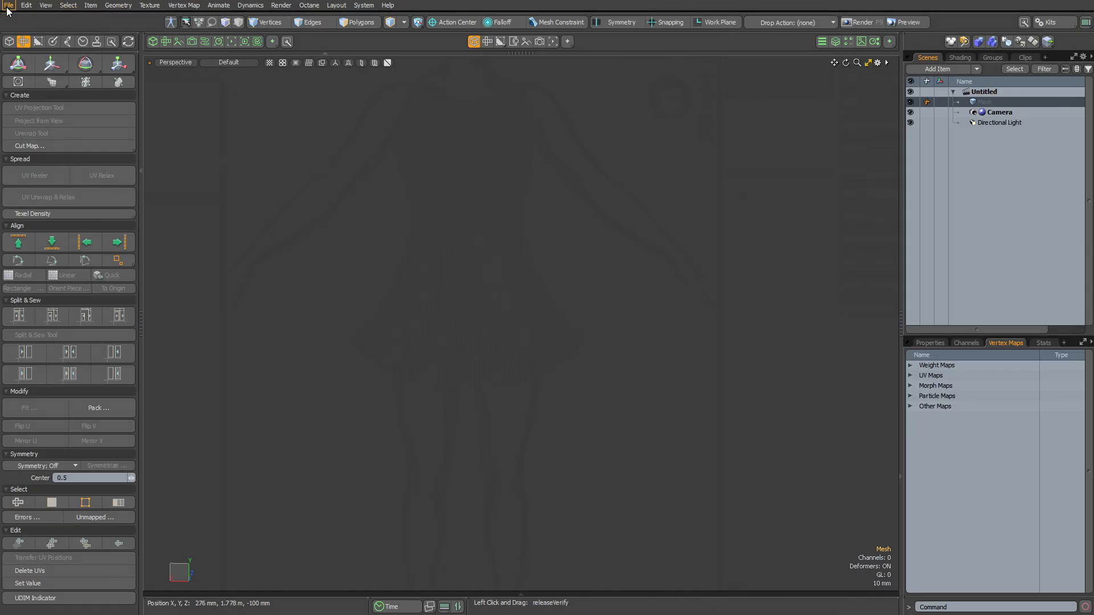
Switch to Modo and import the exported TensaiSkirtG9 OBJ from New folder with Meters as the file units
left_click(9, 6)
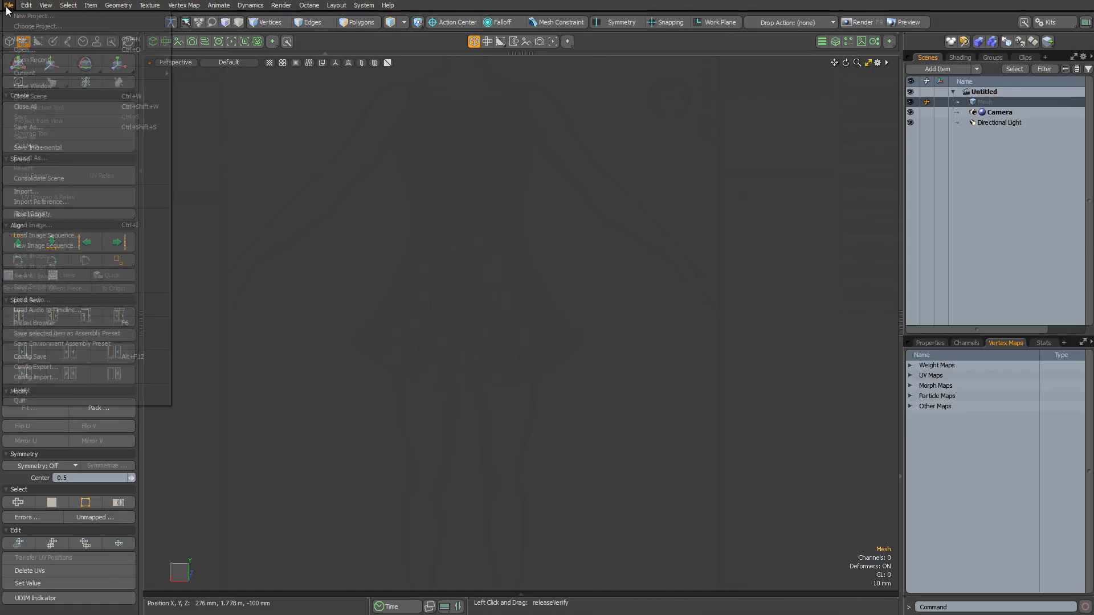
left_click(25, 192)
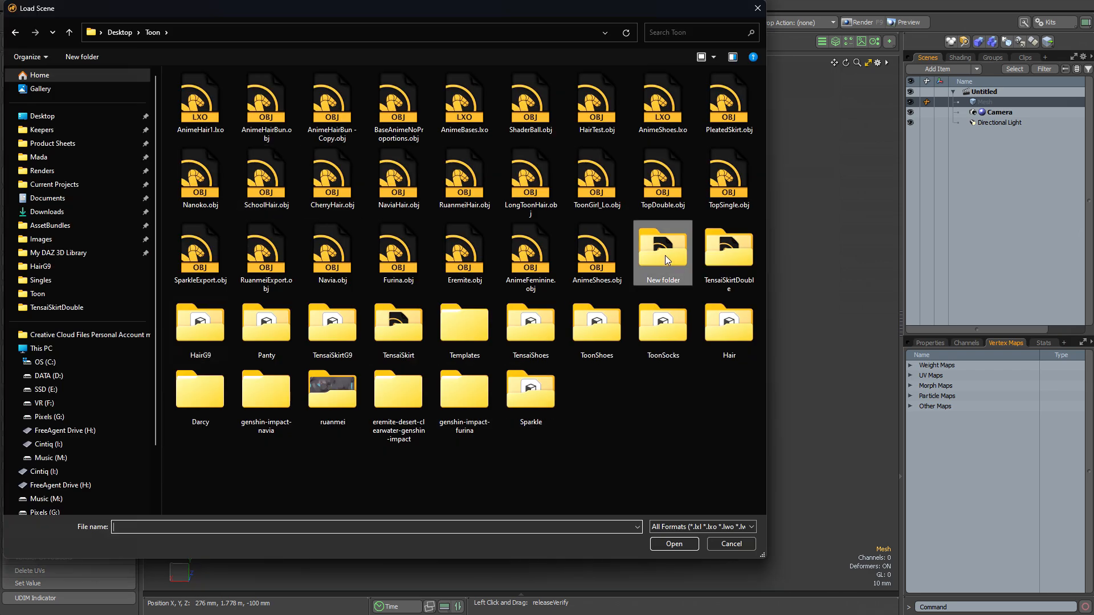
double_click(665, 260)
double_click(221, 86)
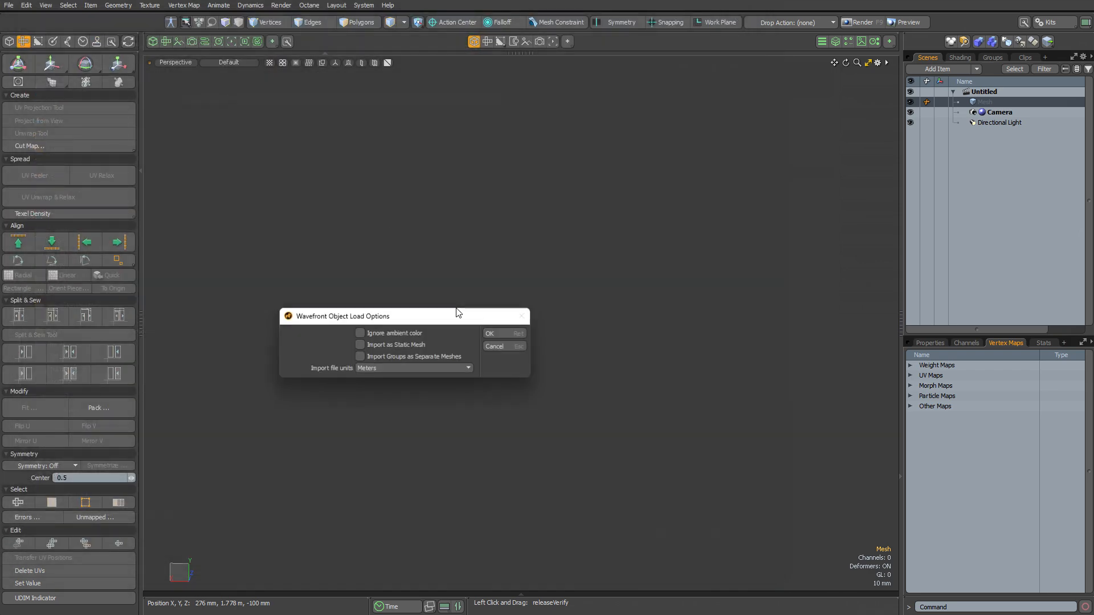
left_click(493, 335)
Select the skirt mesh in the imported scene and convert it to subdivision polygons, working in polygon mode
scroll(550, 298, "down", 9)
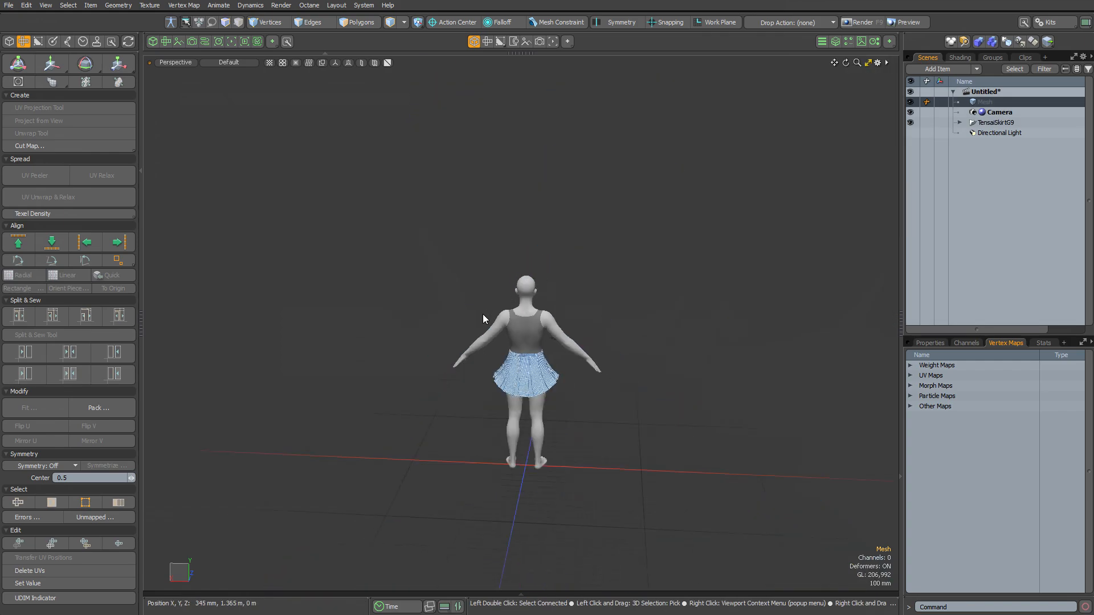
left_click_drag(484, 316, 884, 308, "alt")
scroll(461, 428, "up", 4)
scroll(460, 431, "up", 4)
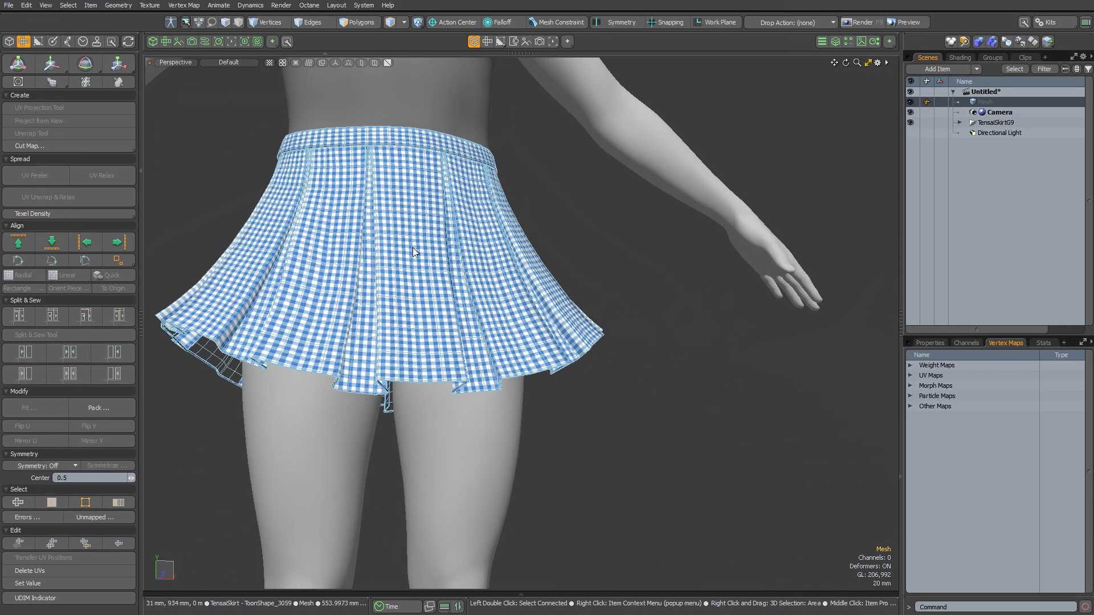
left_click(402, 238)
left_click_drag(557, 262, 543, 363, "alt+shift")
left_click(480, 344)
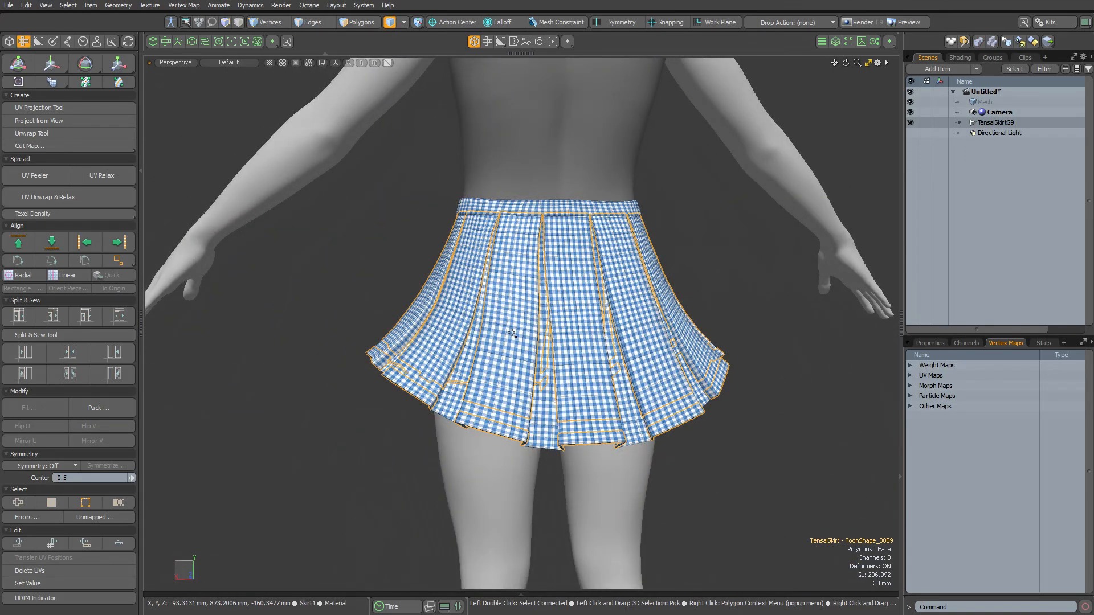
left_click_drag(481, 344, 365, 73, "alt")
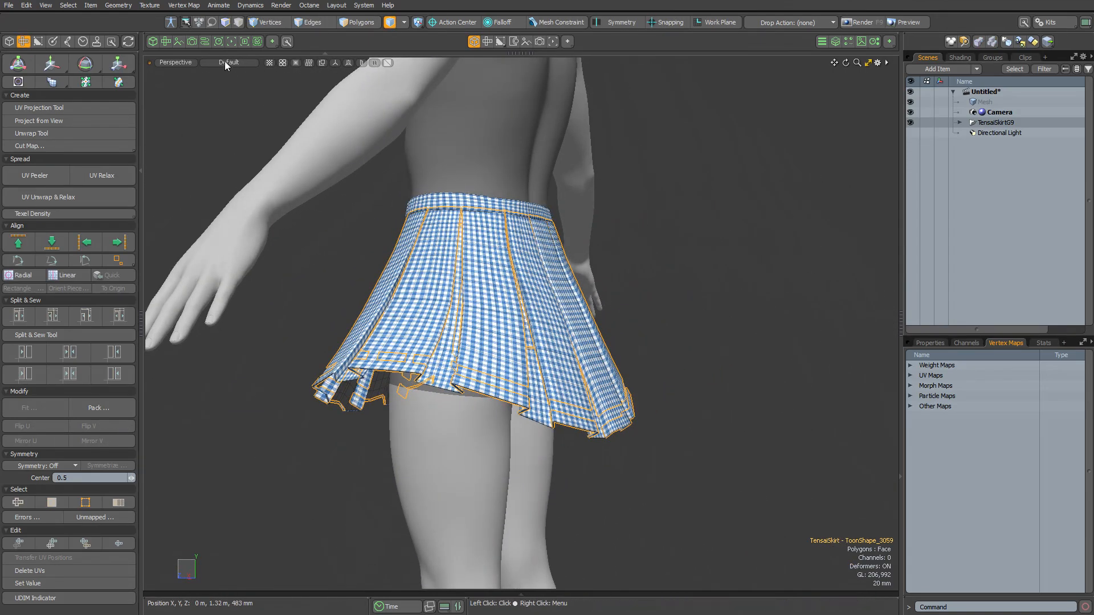
left_click_drag(576, 165, 691, 255, "alt")
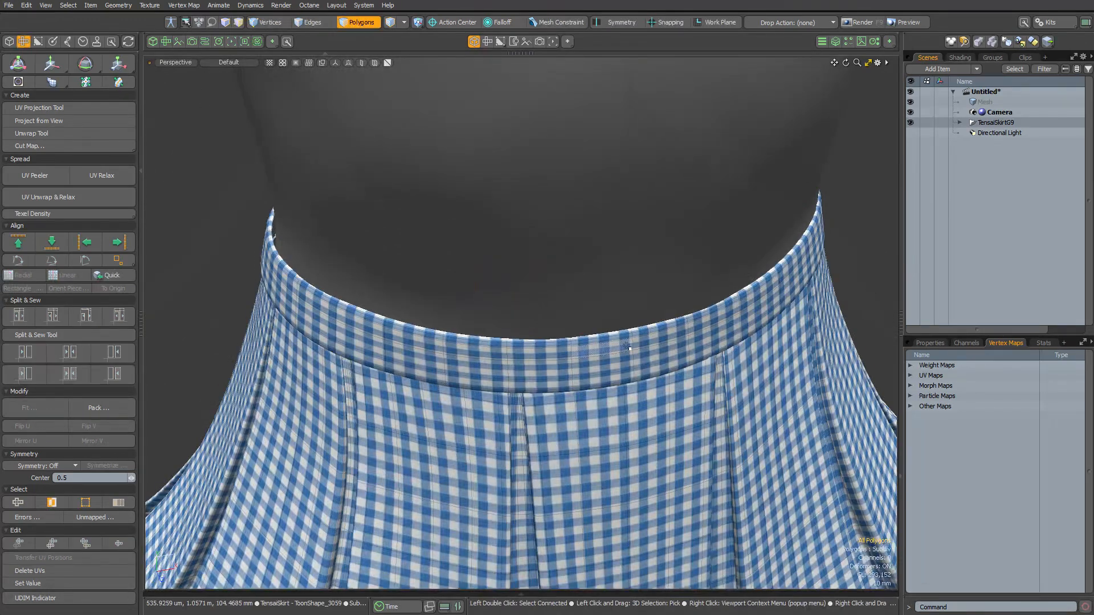
Reshape the skirt's waistband against the waist using the Sculpt Move brush at size 347
left_click_drag(799, 351, 863, 351, "alt")
key("shift+t")
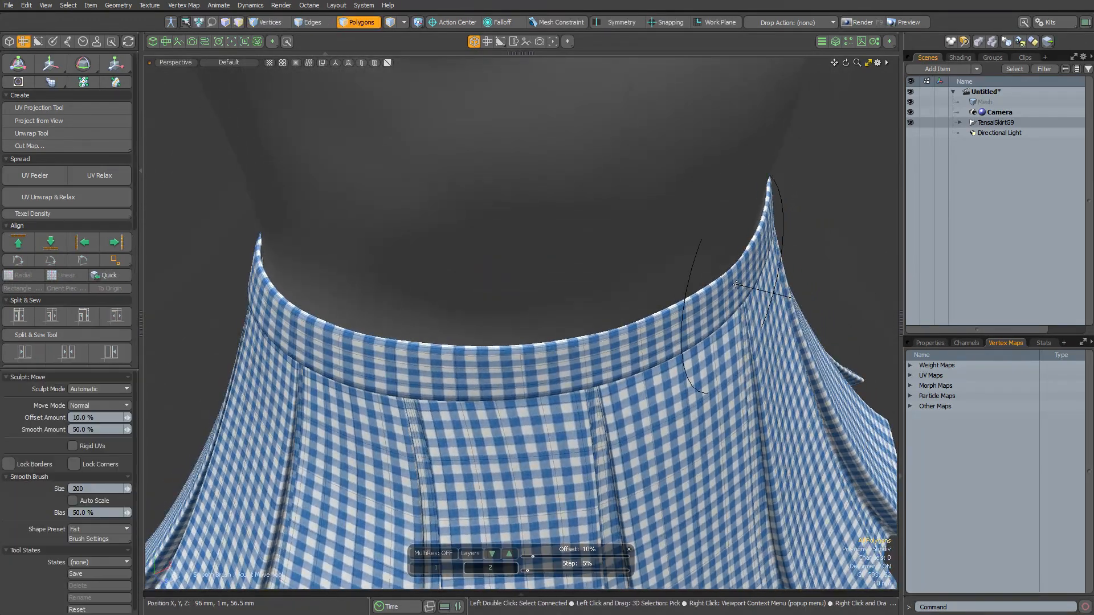
right_click_drag(727, 288, 808, 291)
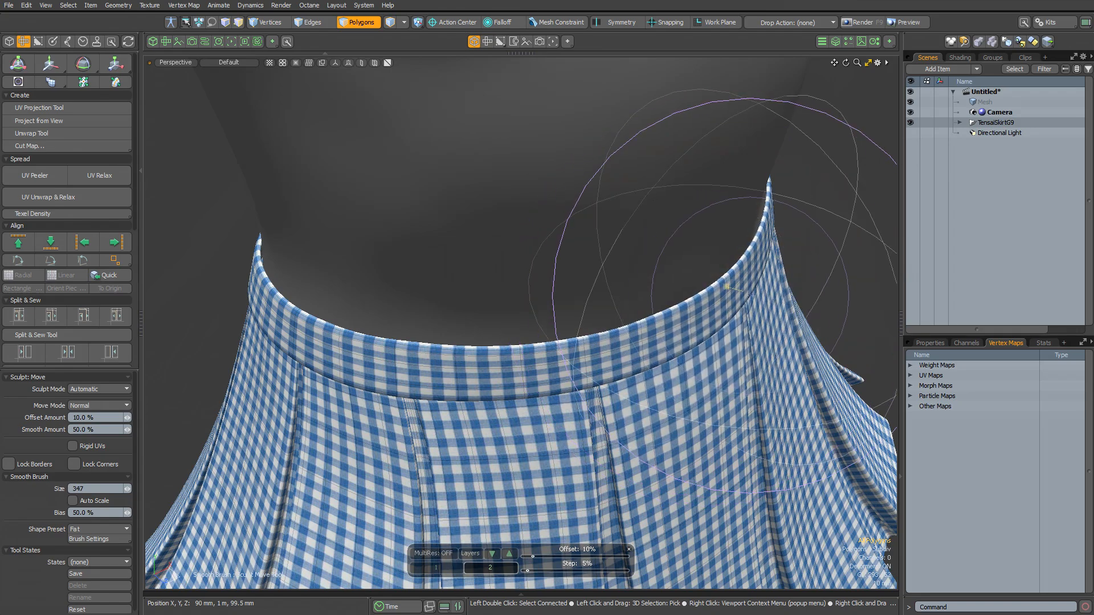
left_click_drag(727, 288, 394, 356, "alt")
mouse_move(268, 205)
left_mouse_down("alt")
mouse_move(432, 288)
mouse_move(559, 288)
mouse_move(352, 329)
left_mouse_up("alt")
mouse_move(274, 285)
left_mouse_down("alt")
mouse_move(494, 332)
mouse_move(545, 320)
mouse_move(538, 301)
left_mouse_up("alt")
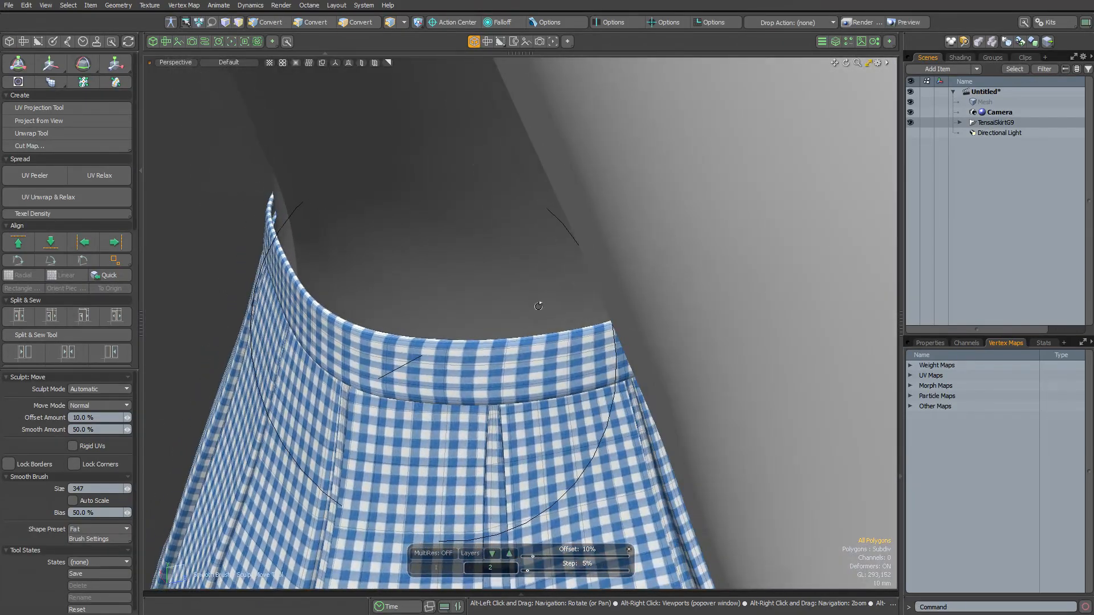
left_click_drag(294, 223, 251, 188, "alt")
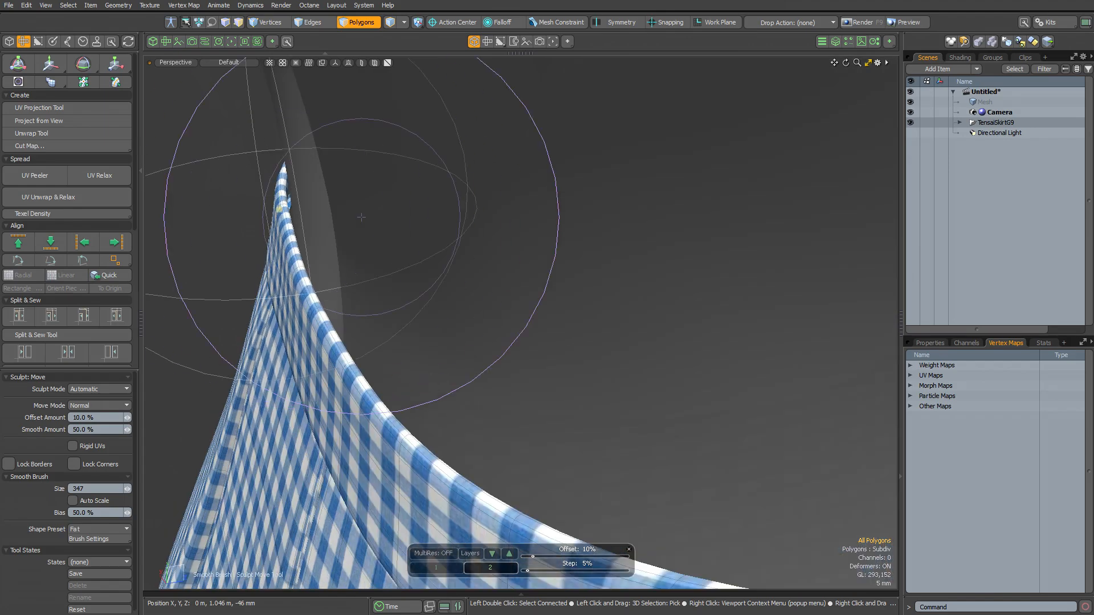
Refine the waistband's side curve with further Sculpt Move strokes so it follows the body
scroll(393, 245, "down", 5)
left_click_drag(285, 285, 379, 300, "alt")
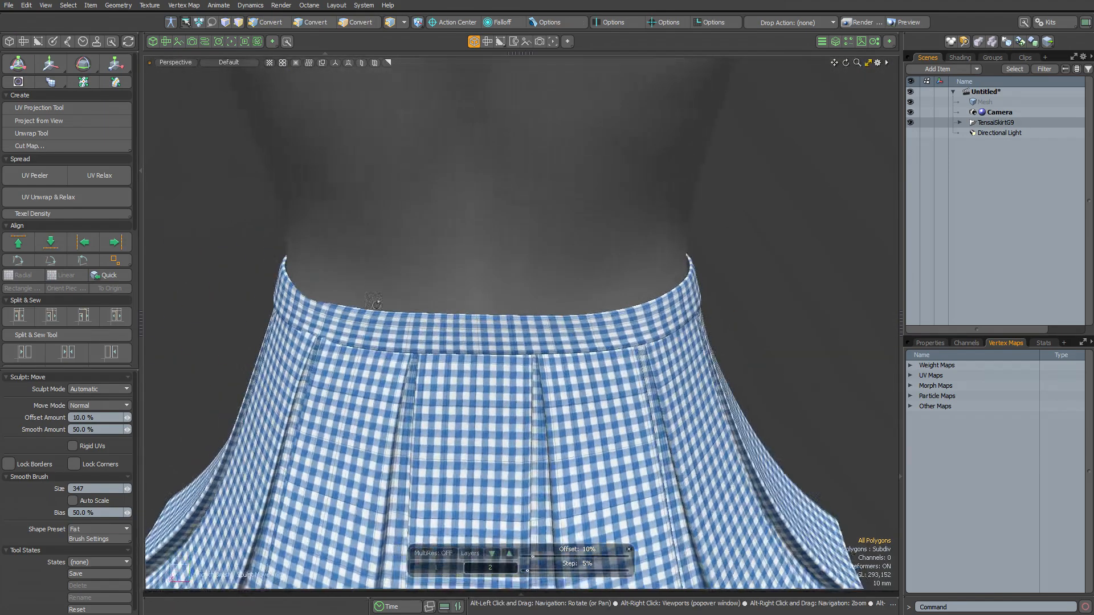
scroll(304, 292, "up", 4)
left_click_drag(304, 291, 319, 337, "alt")
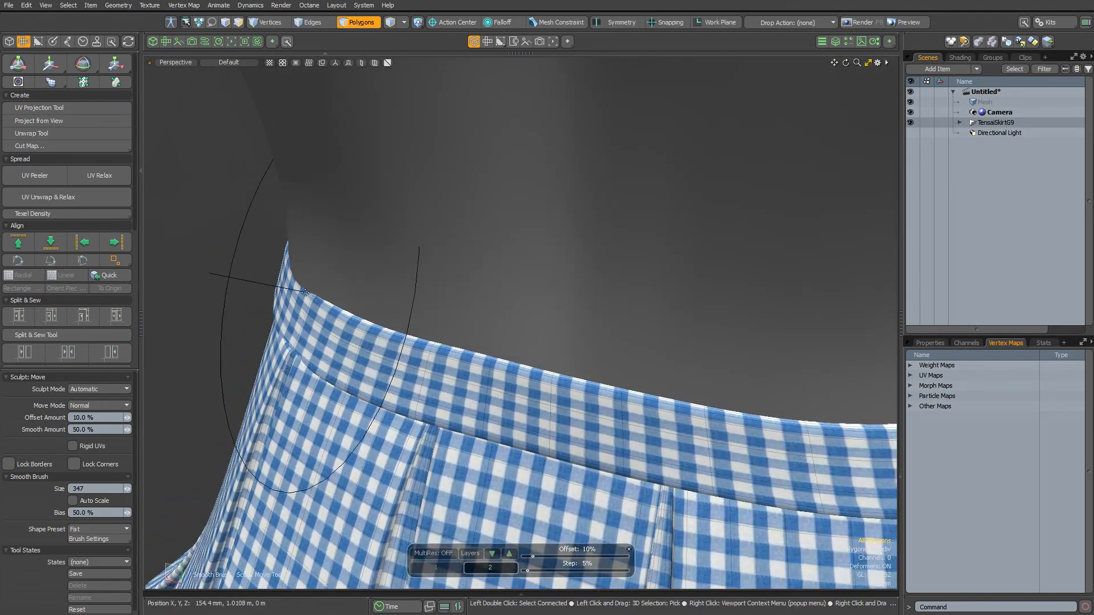
mouse_move(203, 282)
left_mouse_down("alt")
mouse_move(277, 278)
mouse_move(354, 305)
mouse_move(422, 300)
mouse_move(365, 282)
left_mouse_up("alt")
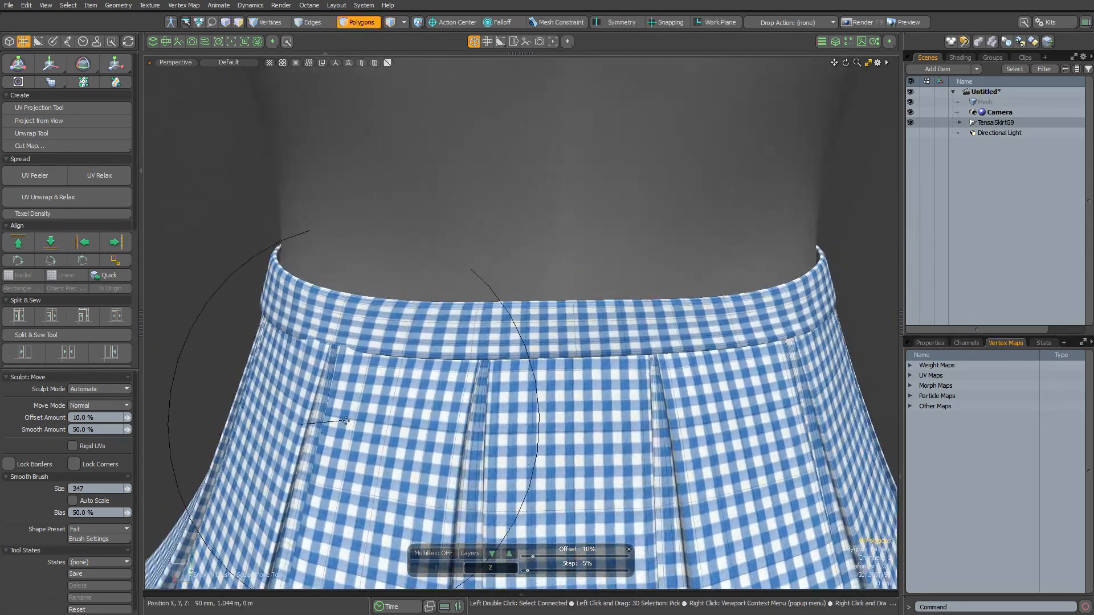
Select the skirt's pleated section below the waistband, sculpt it at the waistband seam with the Sculpt Push brush at size 223, and clear the selection
double_click(350, 394)
mouse_move(342, 376)
left_mouse_down("alt")
mouse_move(352, 358)
mouse_move(284, 294)
left_mouse_up("alt")
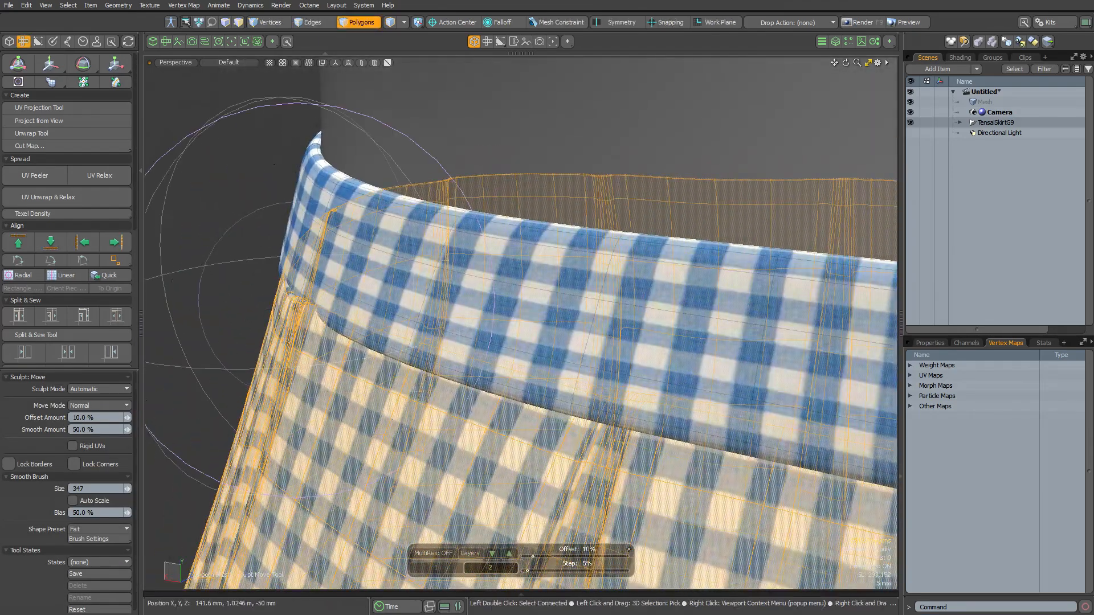
left_click_drag(501, 282, 418, 344, "alt")
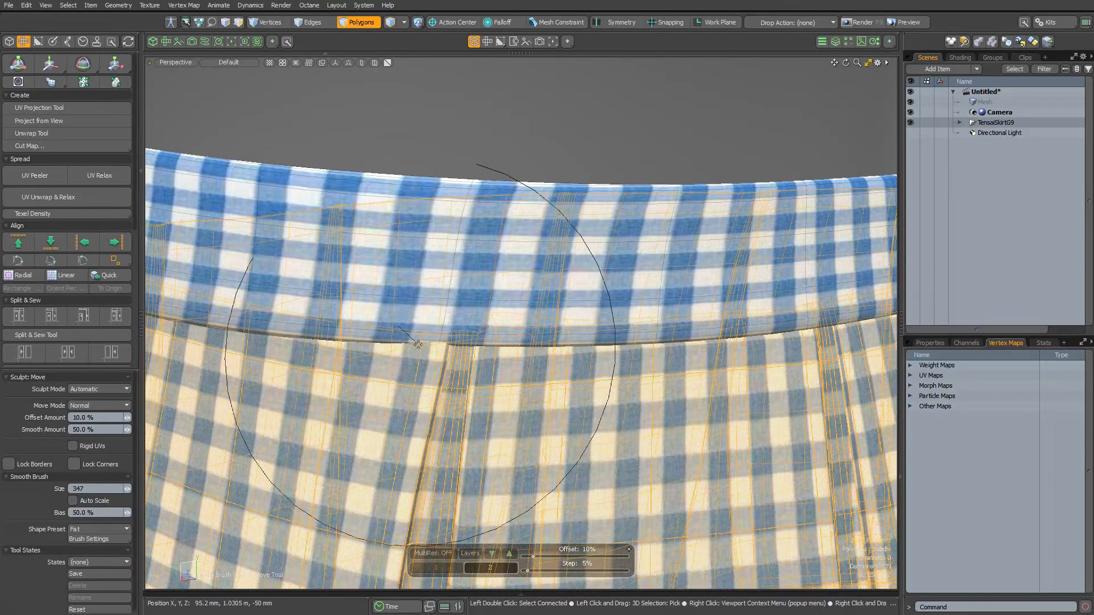
key("p")
right_click(437, 370)
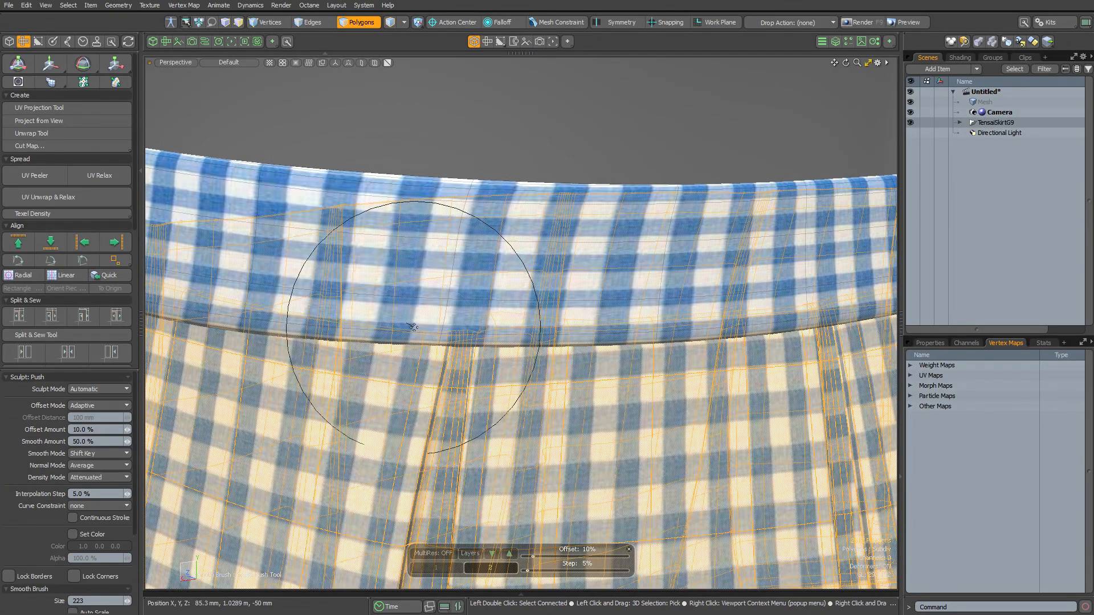
scroll(413, 326, "down", 5)
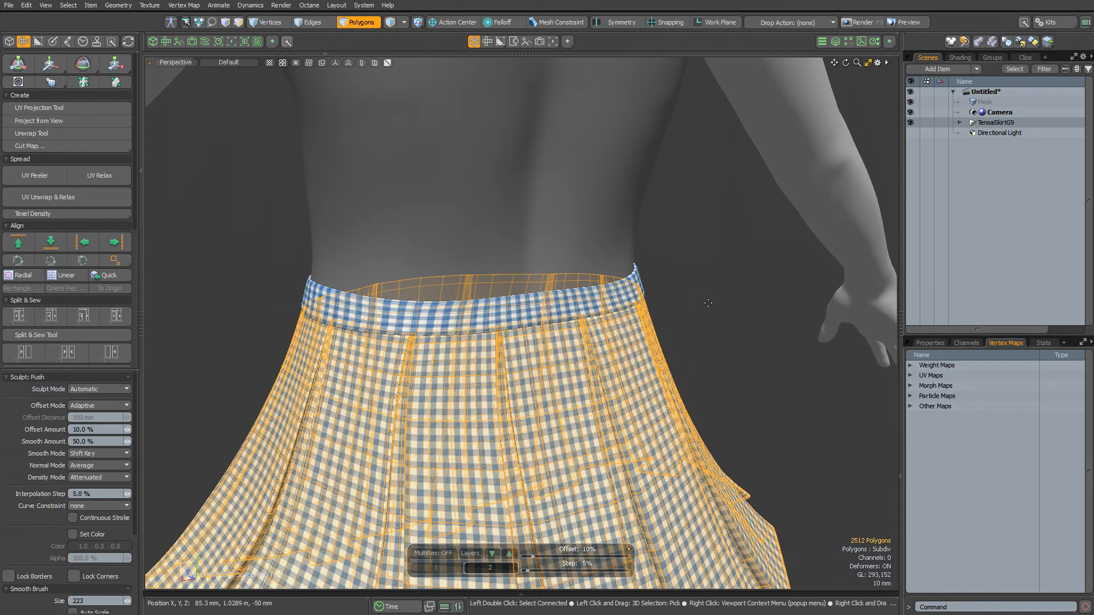
key("space")
left_click(702, 297)
scroll(648, 337, "up", 3, "alt")
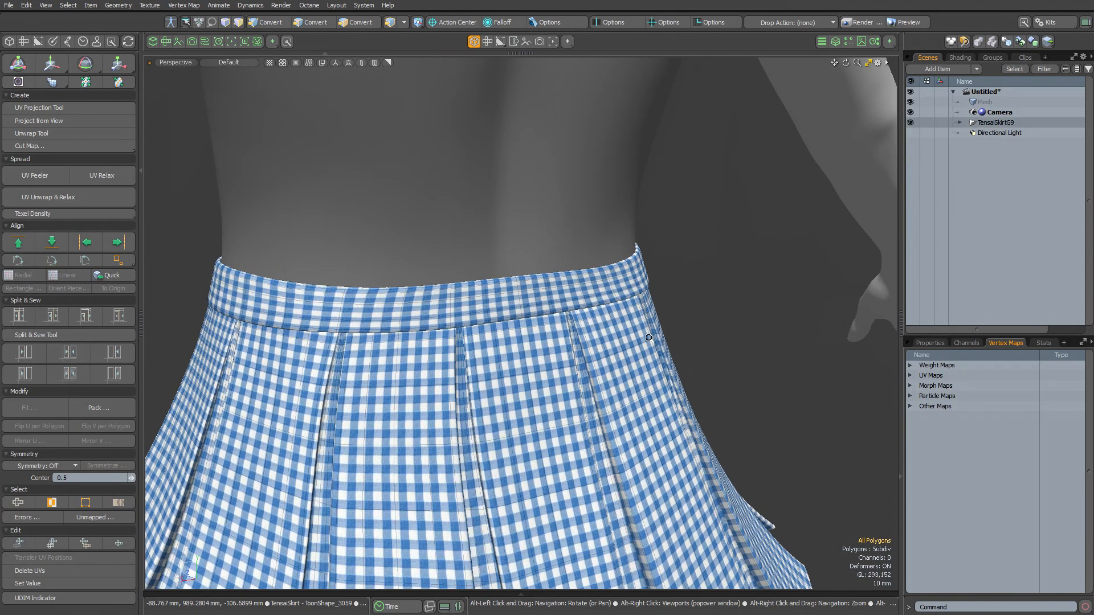
Turn on X symmetry and set the Sculpt Move brush to size 259 for the skirt
scroll(648, 337, "down", 5)
scroll(518, 308, "up", 4)
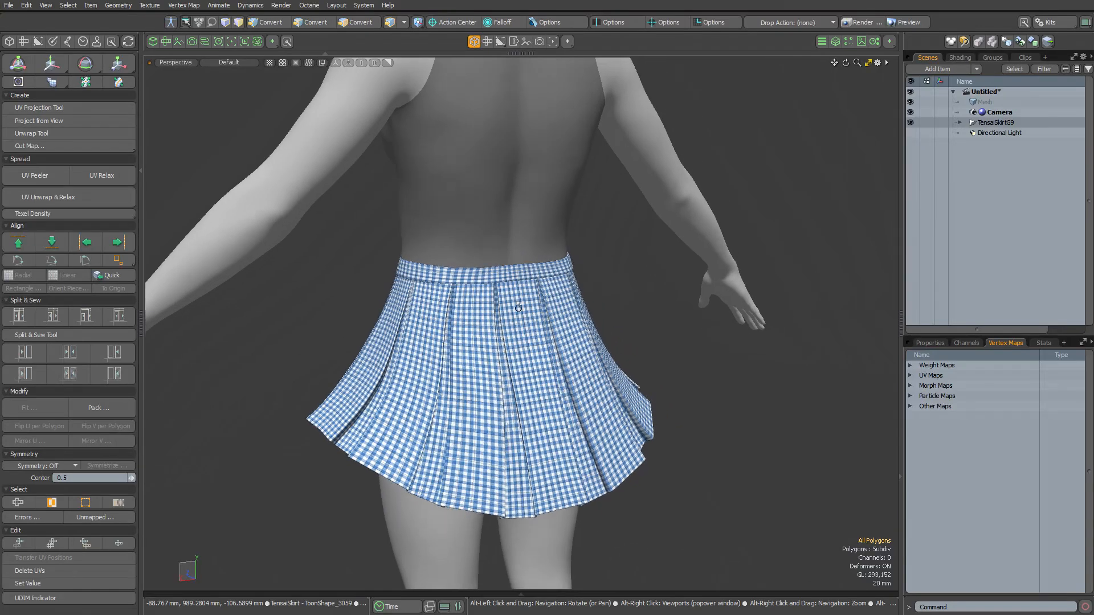
left_click_drag(518, 308, 557, 308, "alt")
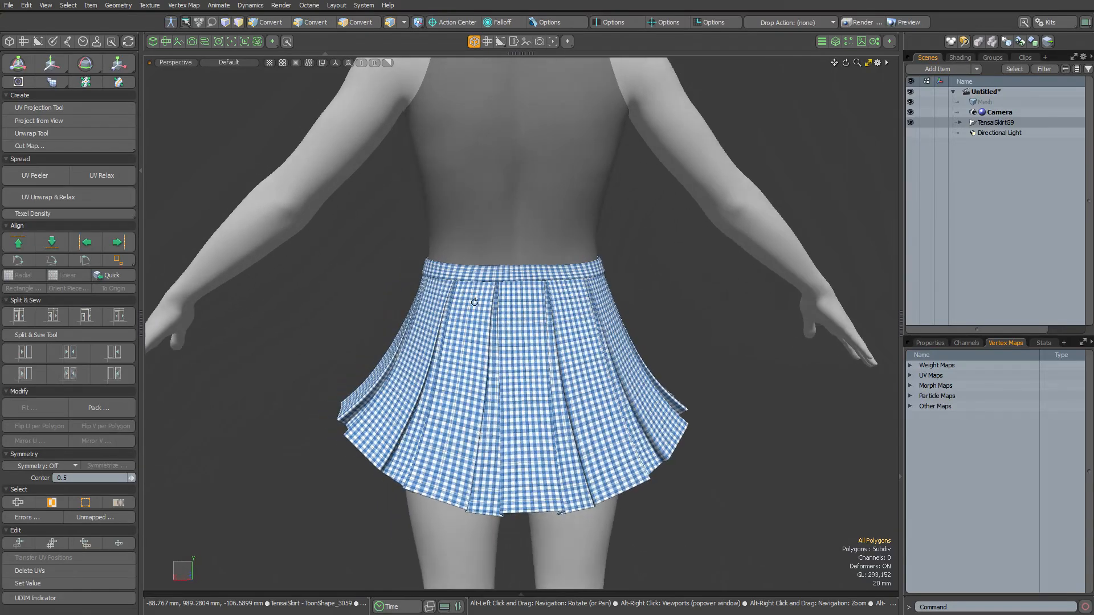
left_click(625, 23)
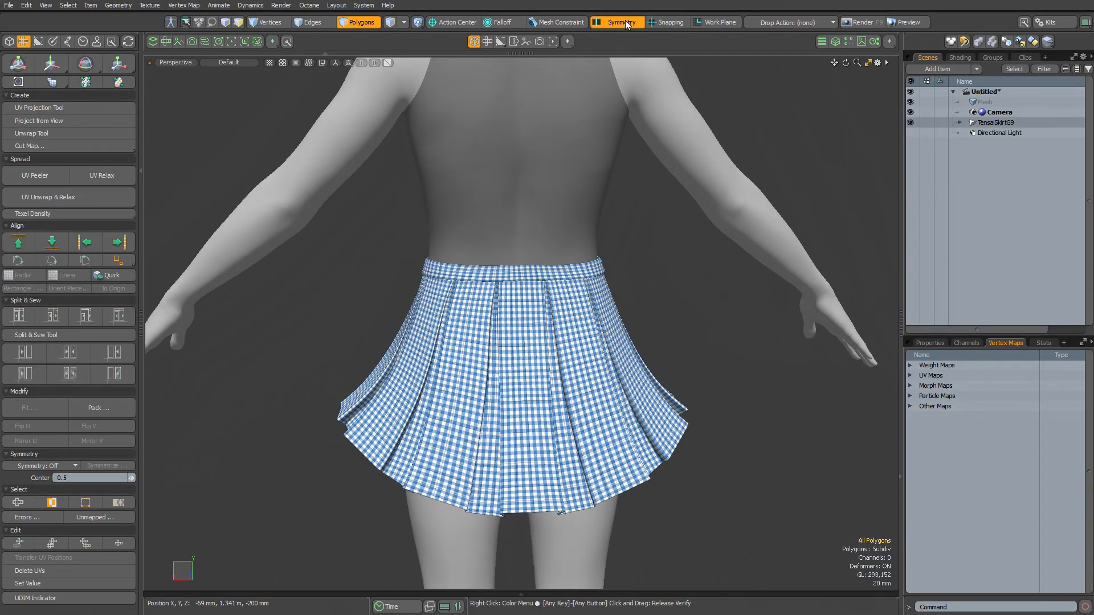
key("g")
right_click_drag(468, 435, 455, 430)
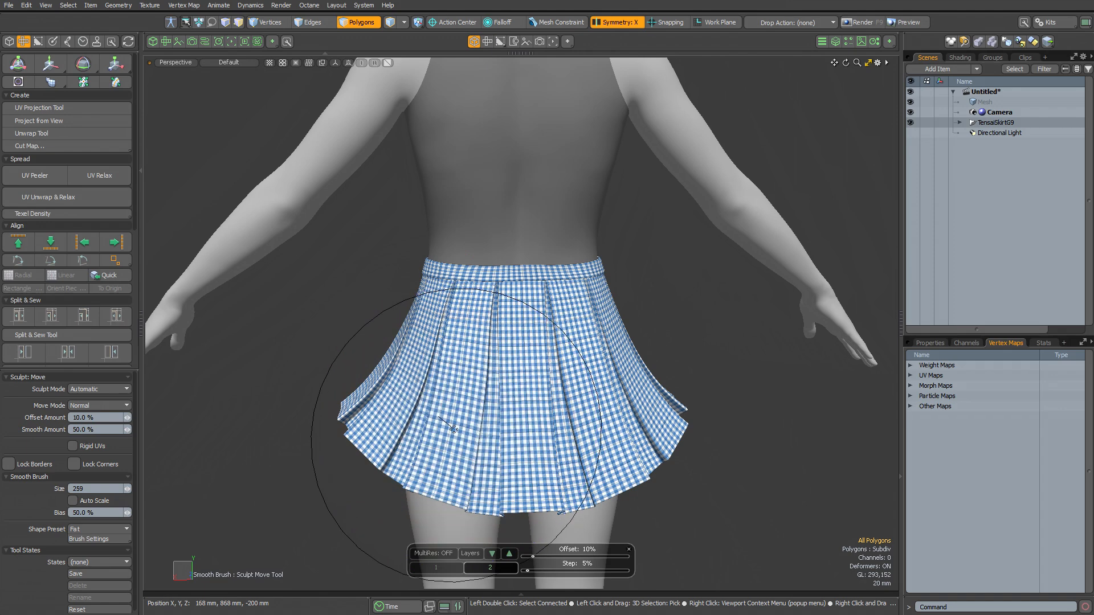
Adjust the skirt's side pleats and side waistband symmetrically with Sculpt Move strokes
scroll(460, 427, "up", 3)
mouse_move(412, 389)
left_mouse_down()
mouse_move(398, 385)
mouse_move(419, 369)
left_mouse_up()
left_click_drag(406, 441, 402, 437)
scroll(450, 213, "up", 5)
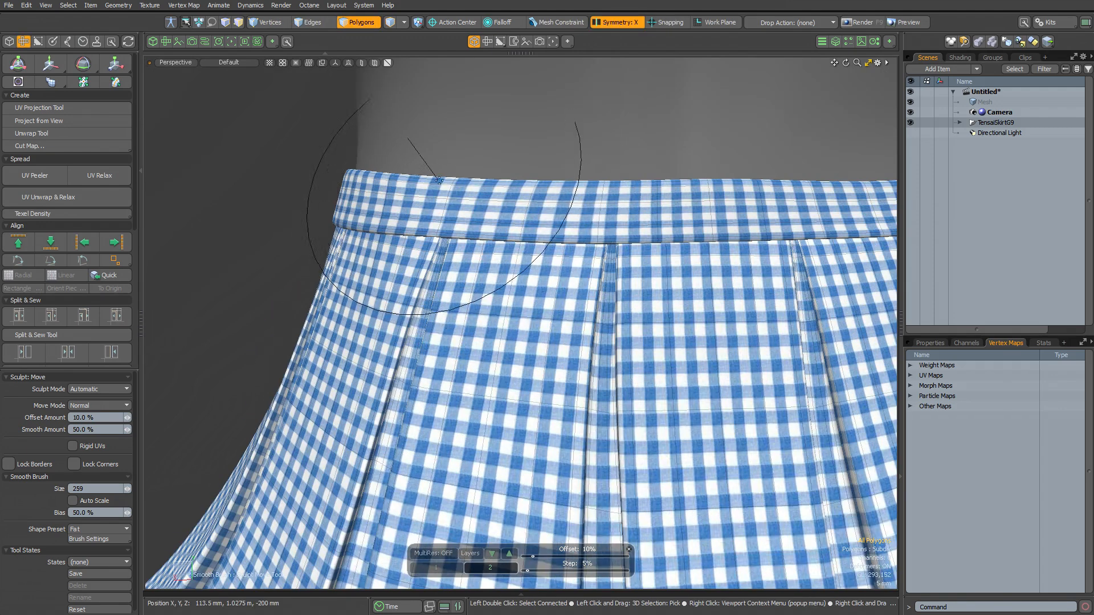
scroll(443, 256, "up", 2)
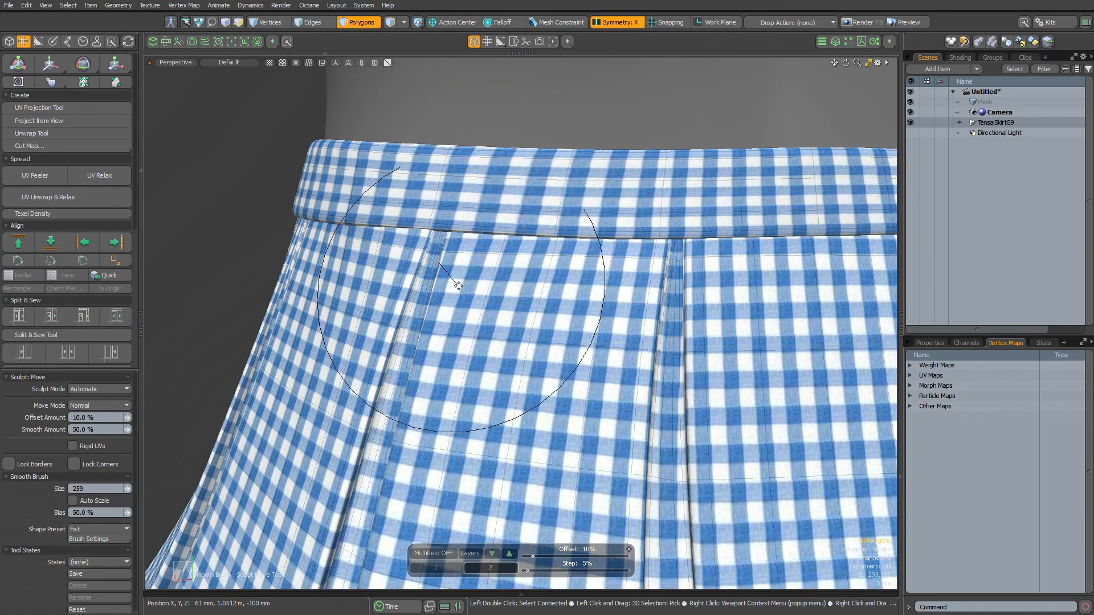
scroll(487, 319, "down", 5)
Refine the fit of the front waistband against the waist with the Sculpt Move brush
left_click_drag(488, 302, 675, 337, "alt")
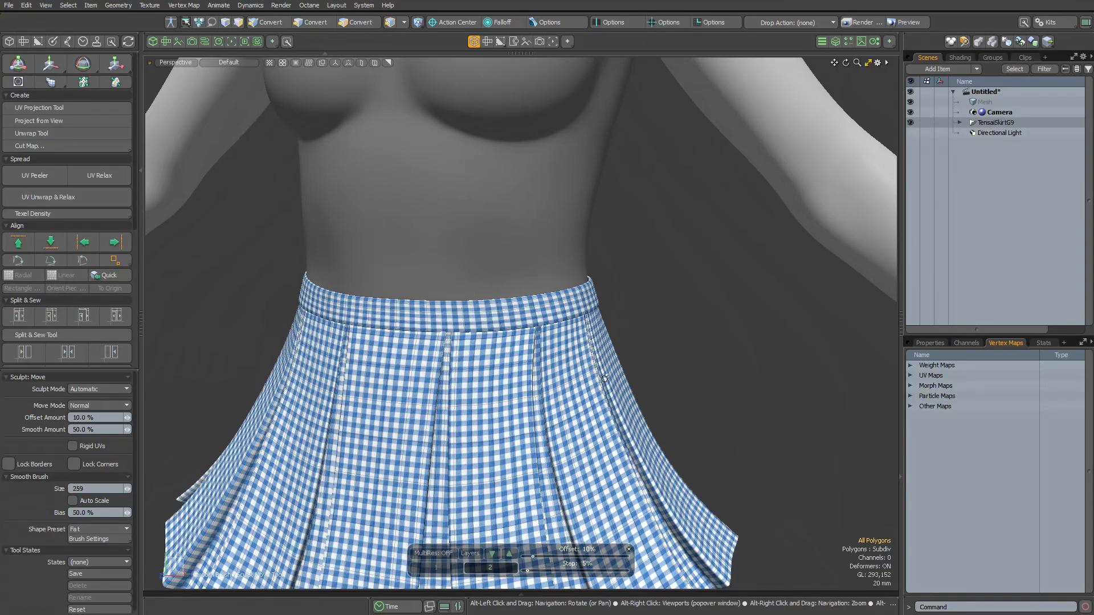
left_click_drag(524, 370, 471, 381, "alt")
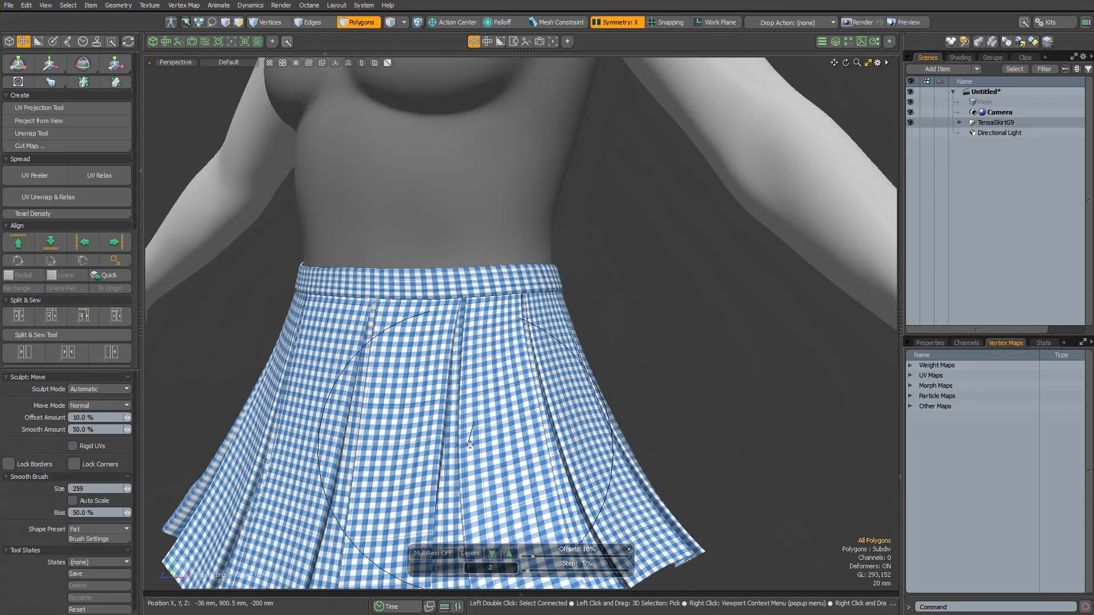
scroll(442, 260, "up", 3)
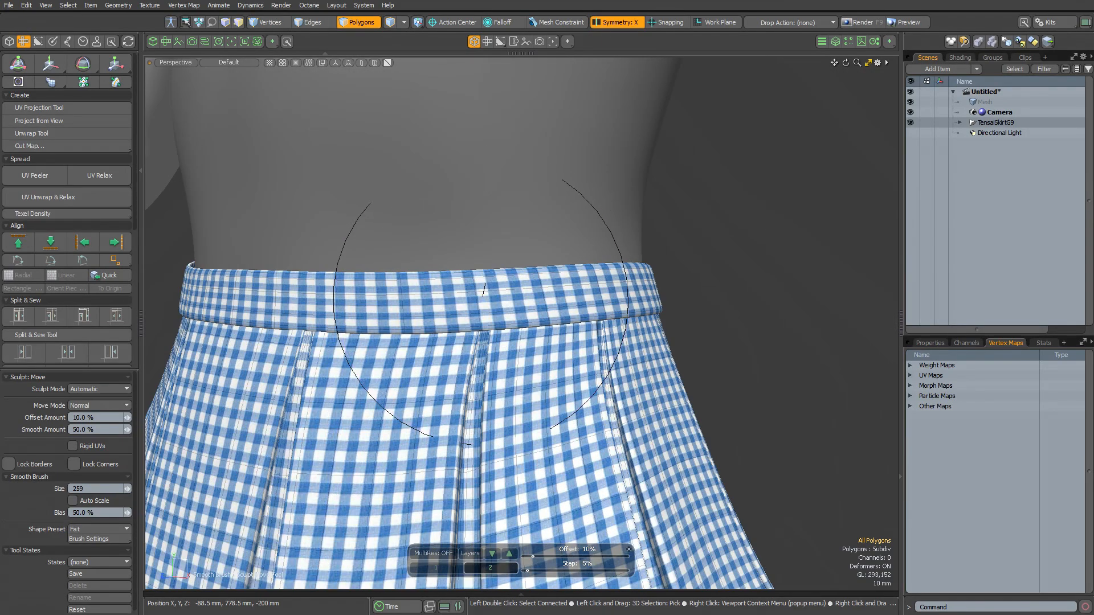
scroll(502, 314, "down", 5)
left_click_drag(502, 315, 431, 192, "alt")
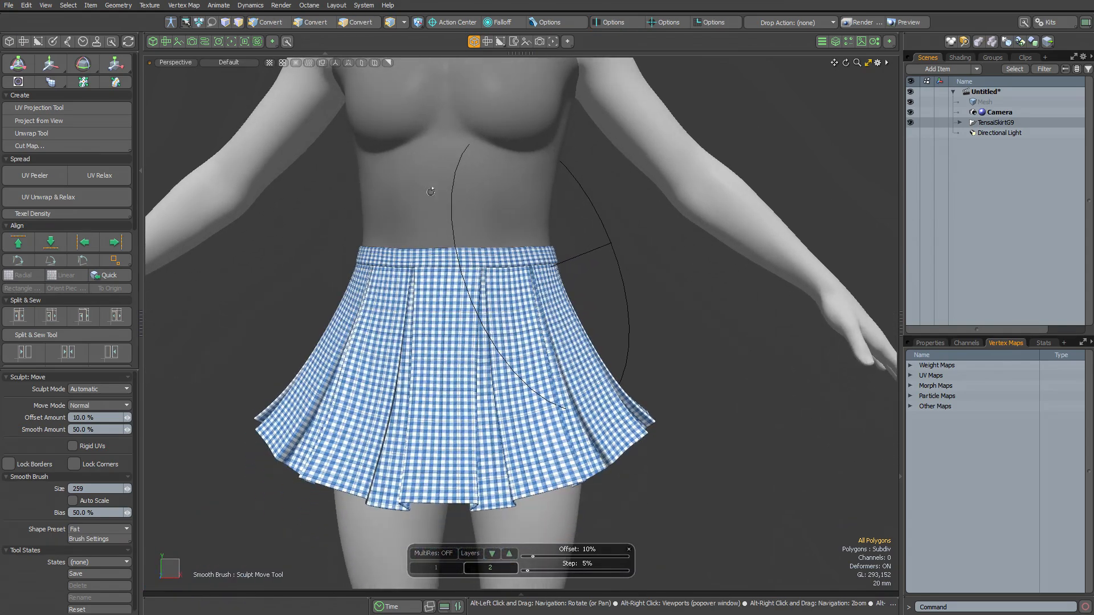
Examine the skirt's fit around the front waistband, hem and back of the figure, and leave the sculpting tool
scroll(428, 199, "up", 4)
left_click_drag(570, 342, 595, 358, "alt")
scroll(605, 353, "down", 3)
left_click_drag(606, 478, 542, 259, "alt+shift")
left_click_drag(527, 342, 513, 386, "alt")
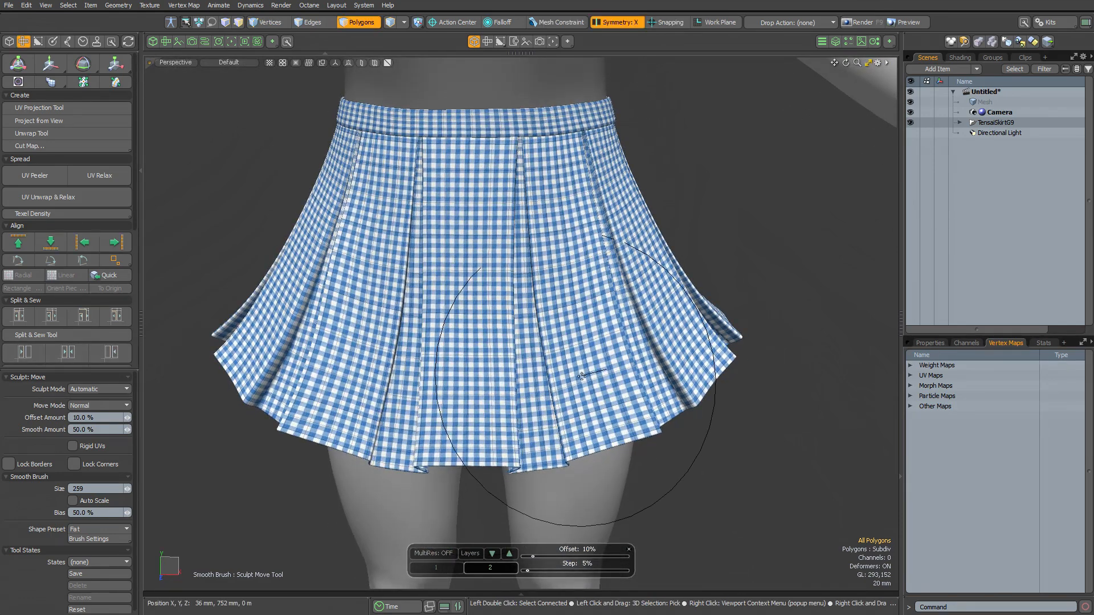
scroll(612, 343, "down", 4)
left_click_drag(613, 445, 268, 416, "alt")
key("space")
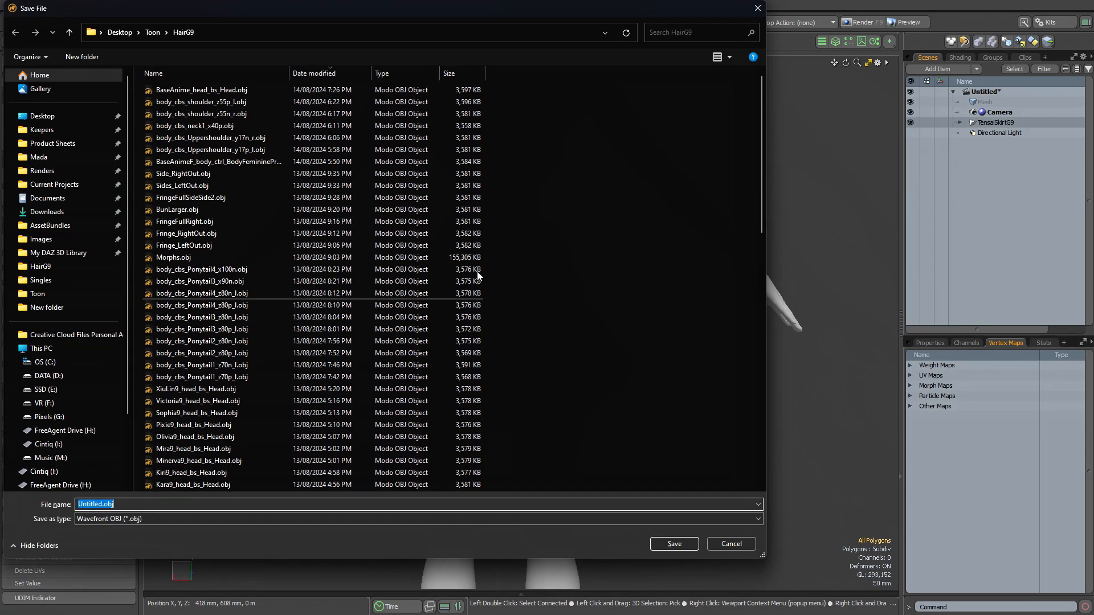
Export the sculpted skirt as a Wavefront OBJ, overwriting TensaiSkirtG9.obj in Toon > New folder
left_click(155, 34)
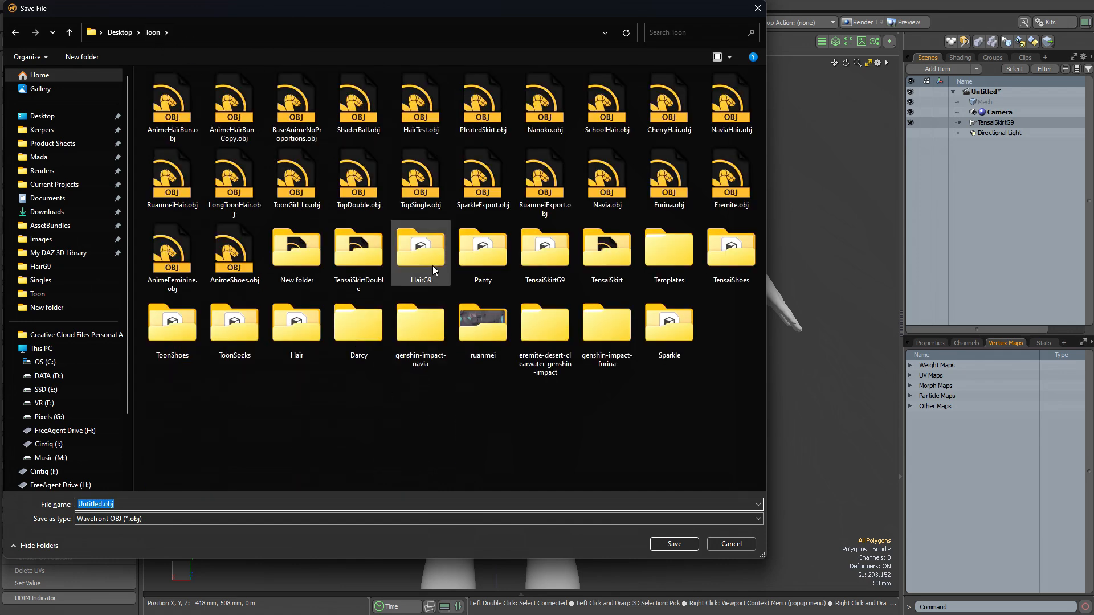
double_click(320, 246)
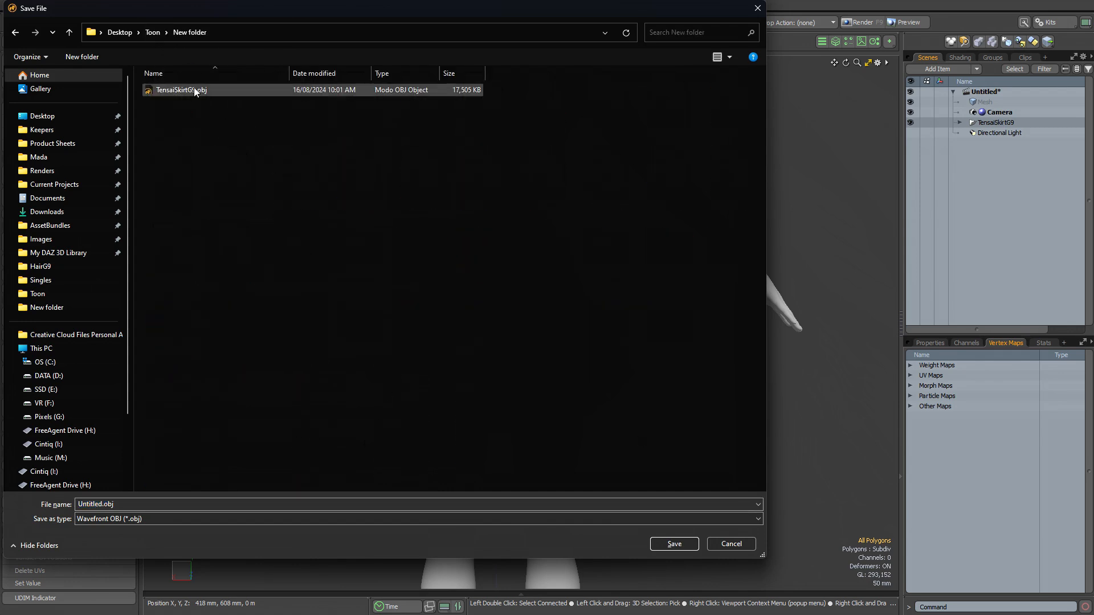
left_click(194, 87)
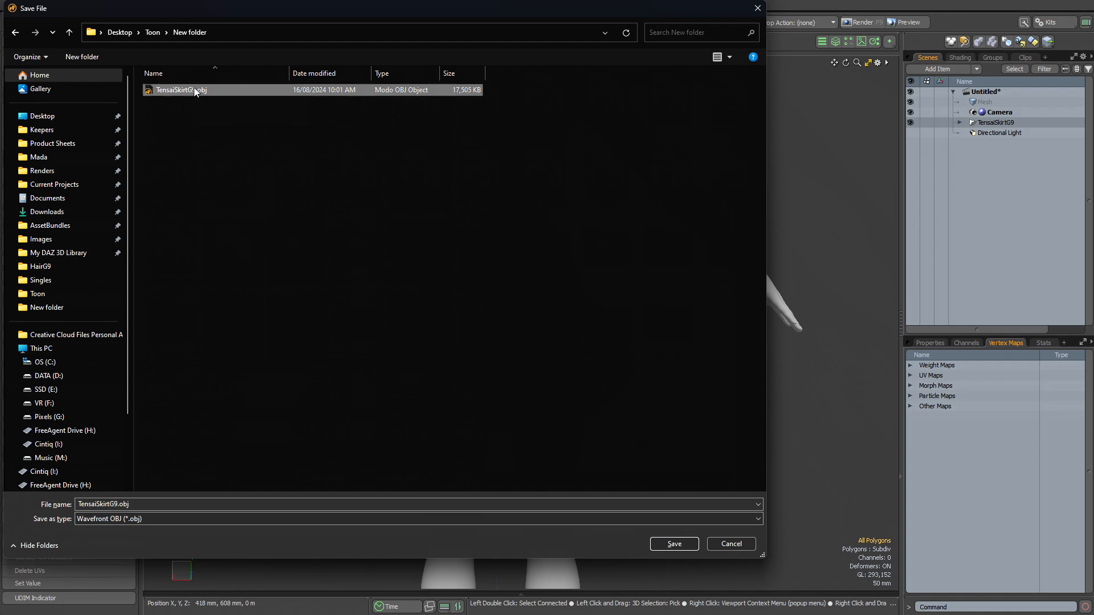
double_click(187, 92)
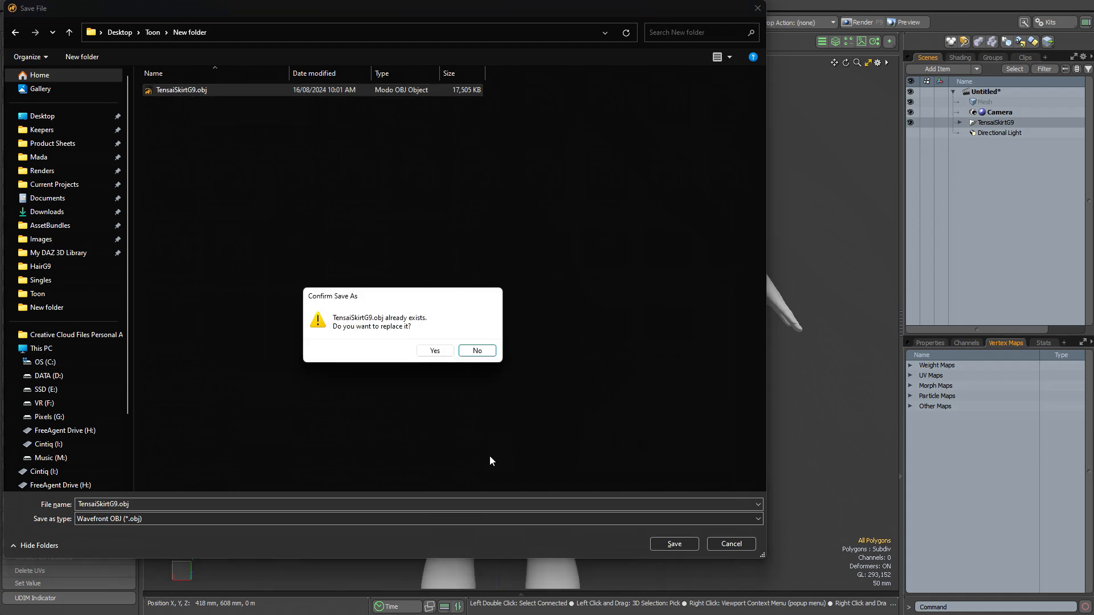
left_click(435, 351)
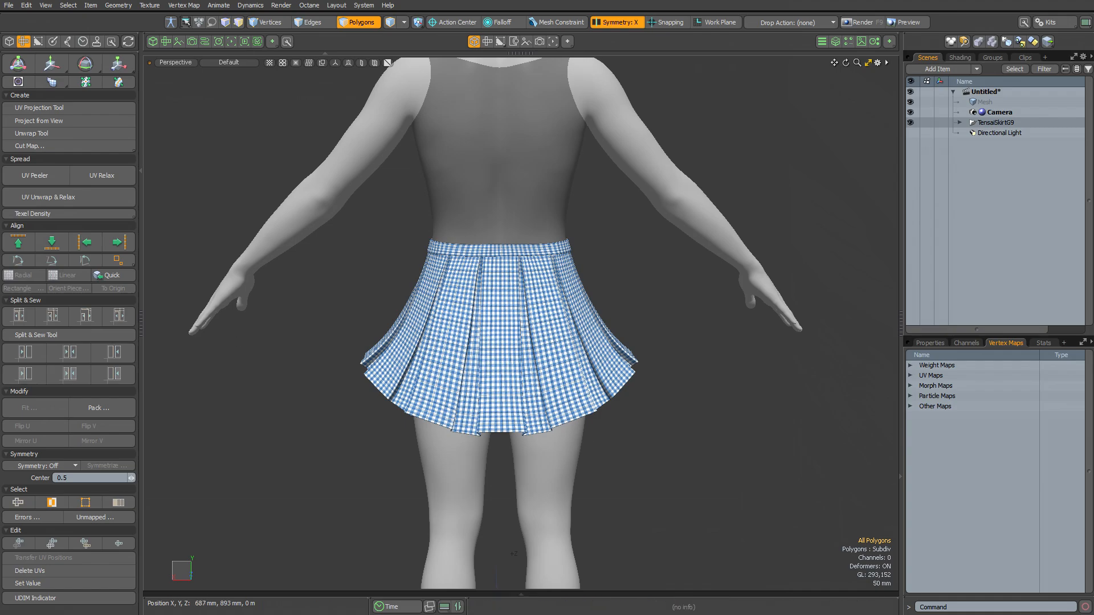
Switch to Daz Studio and delete the TensaiSkirt - ToonShape figure from the scene
key("alt+Tab")
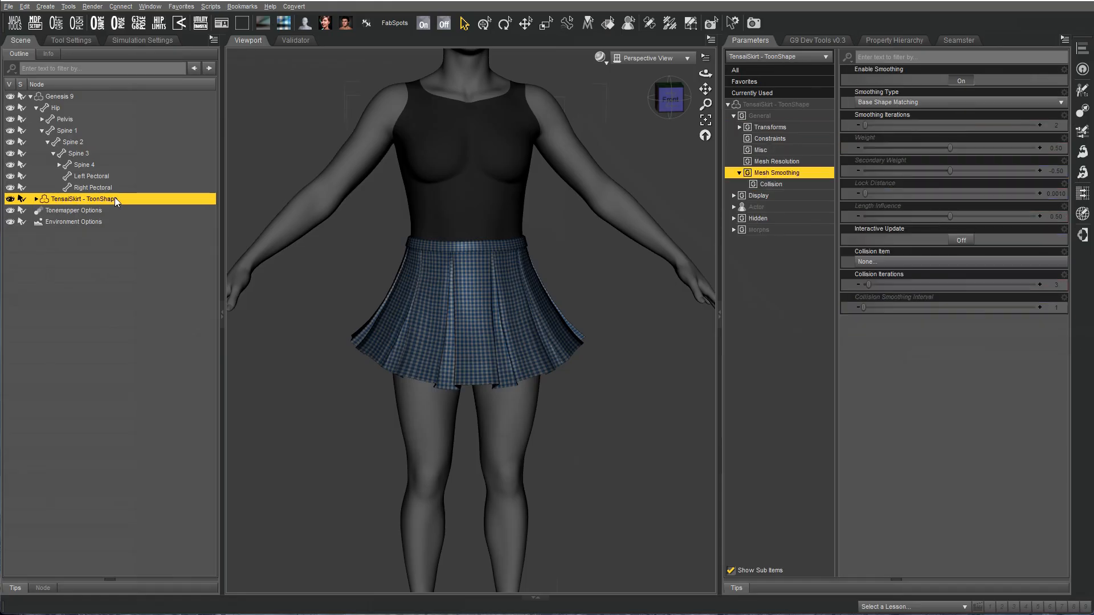
key("Delete")
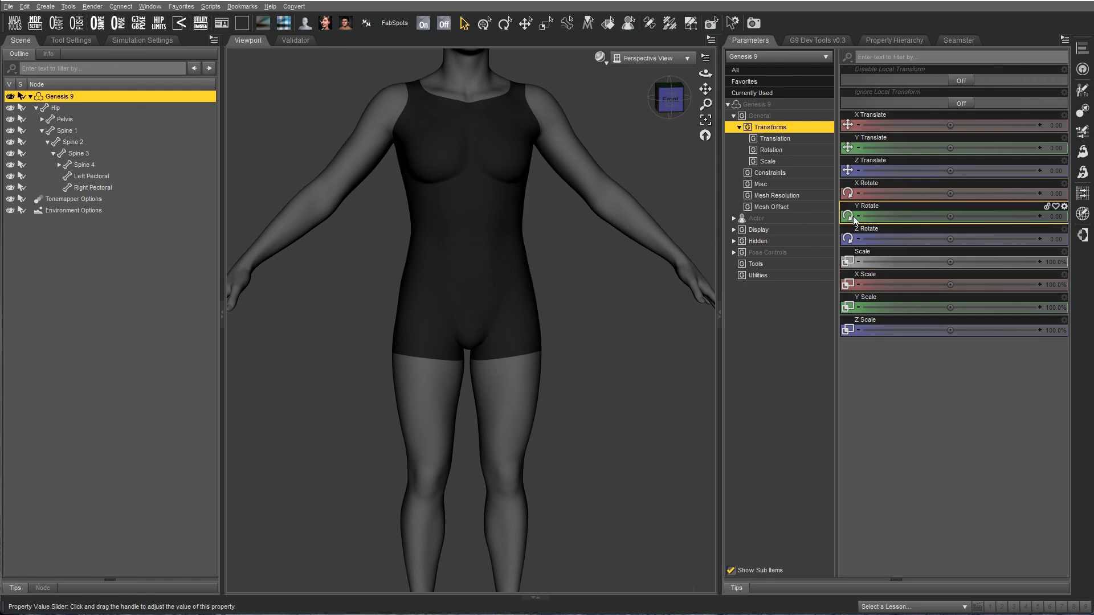
Run Set G9 to Shape with Restore From G9 Base Anime Feminine on Genesis 9, and show the figure's favorite parameters
left_click(758, 276)
left_click(887, 80)
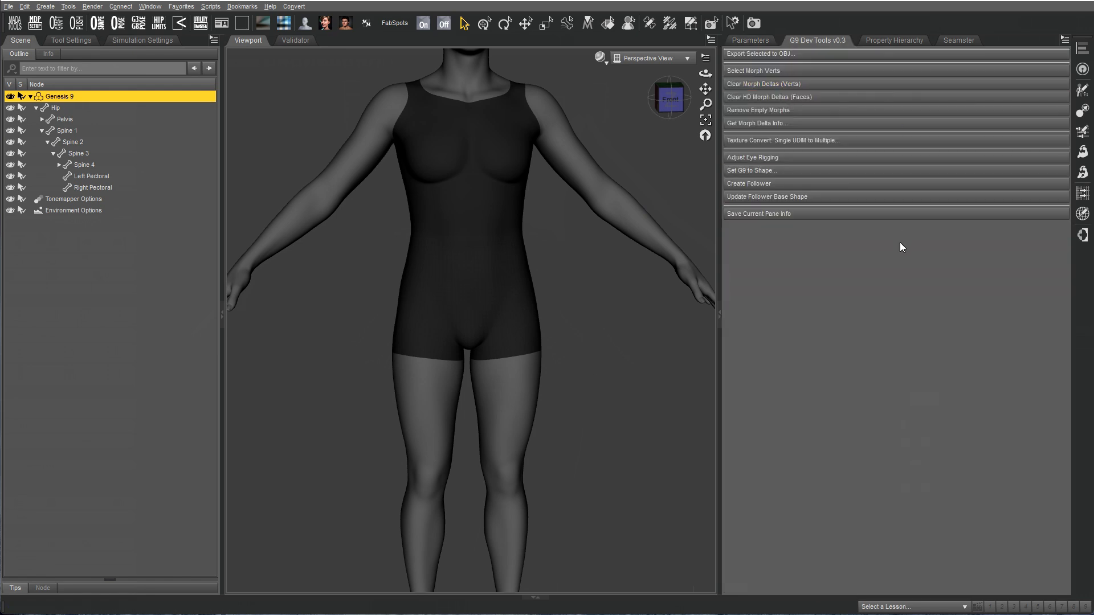
left_click(775, 172)
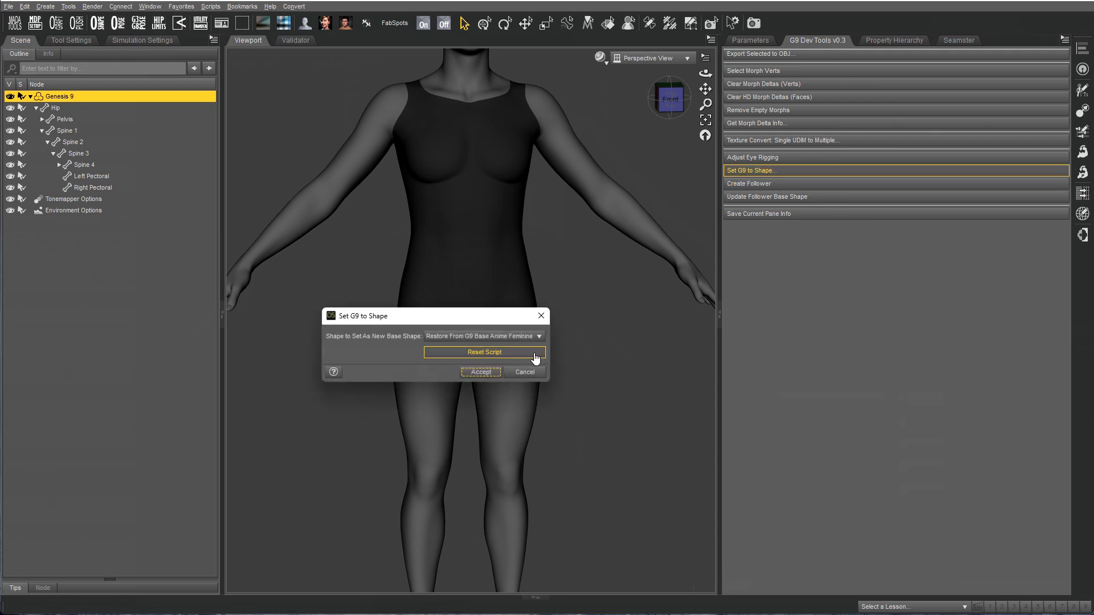
left_click(481, 373)
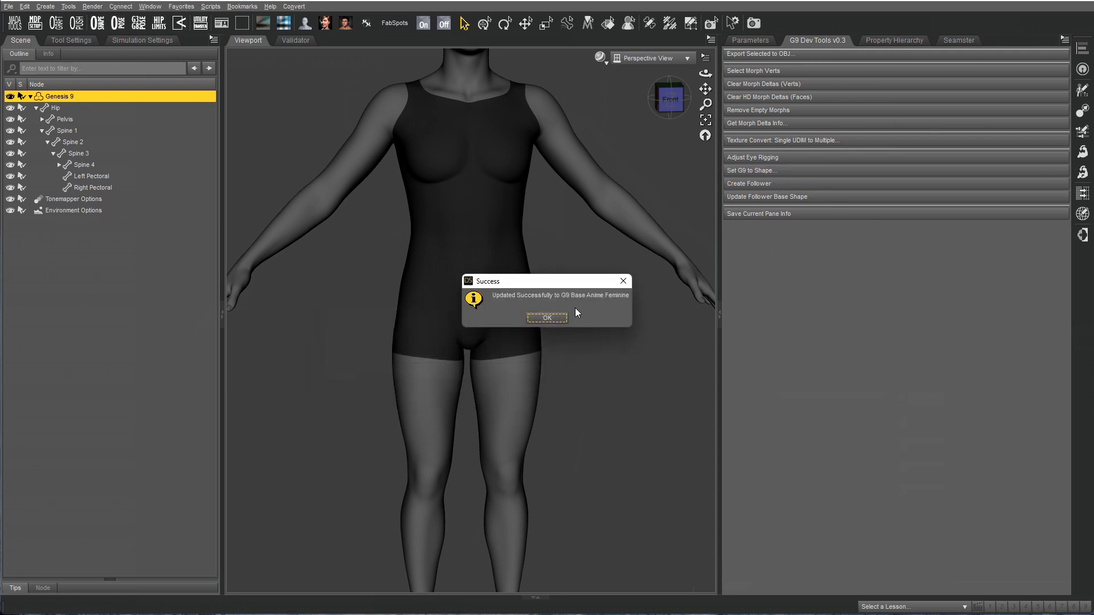
left_click(547, 318)
left_click(750, 41)
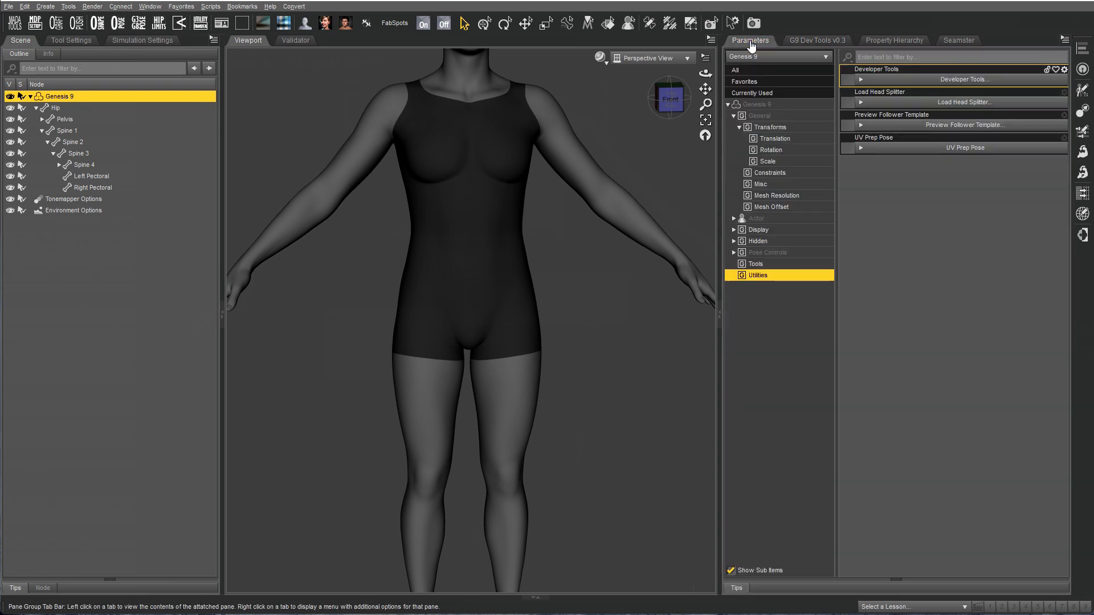
left_click(763, 81)
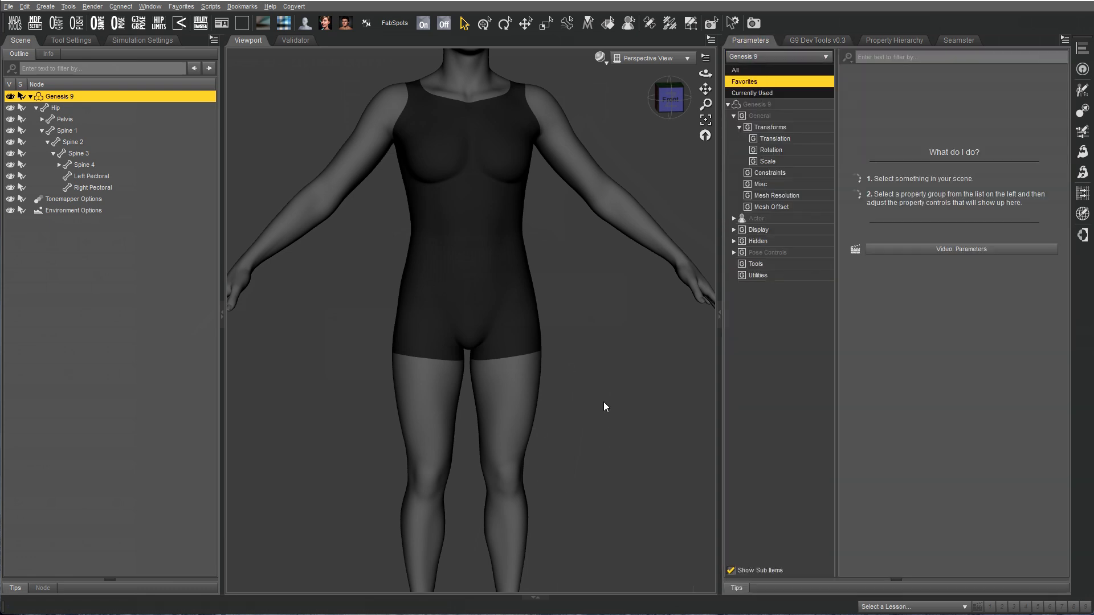
middle_click_drag(606, 403, 599, 392)
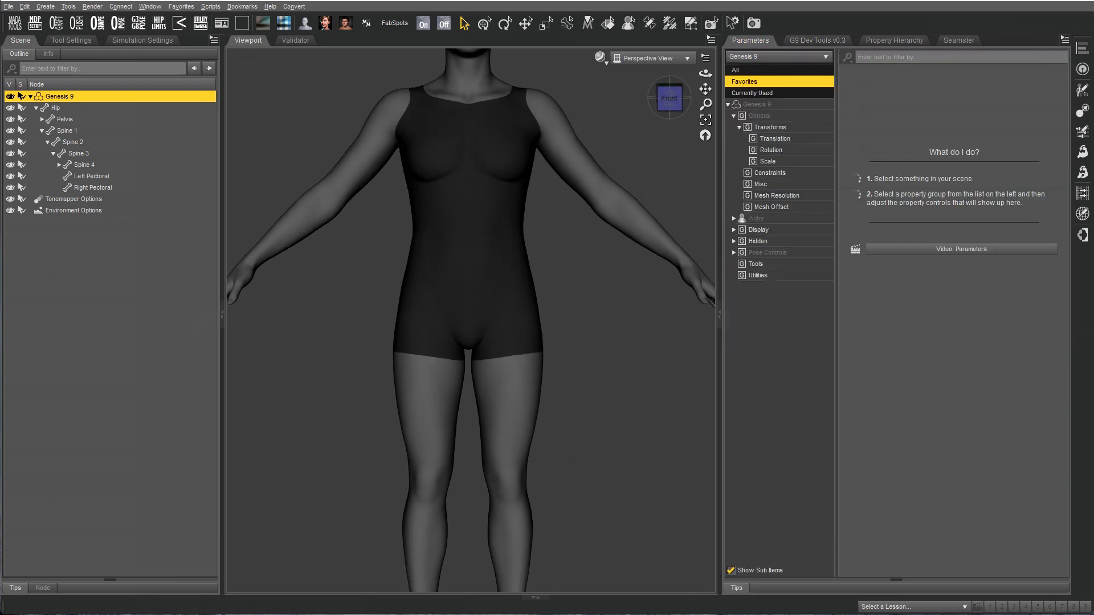
Import TensaiSkirtG9.obj from Toon > New folder using the Custom preset at 10000% scale
left_click(12, 7)
left_click(30, 110)
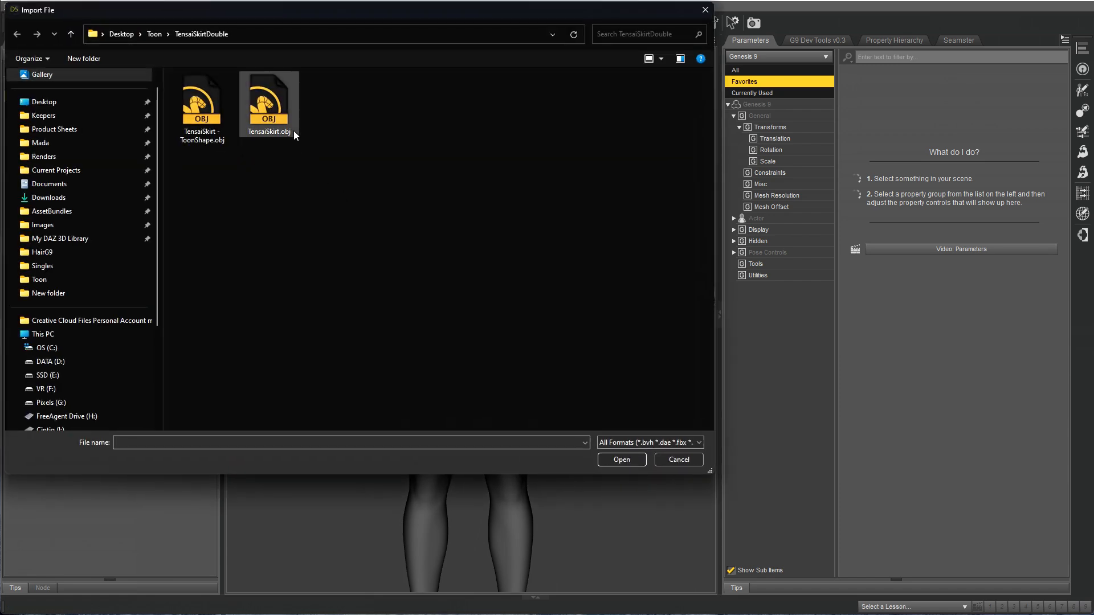
left_click(154, 34)
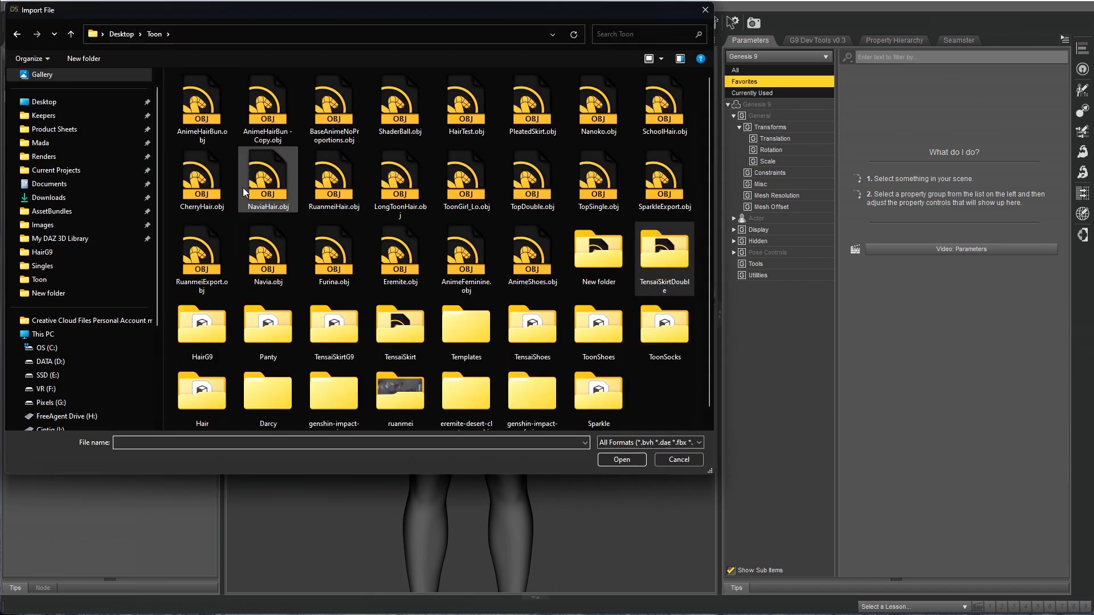
double_click(597, 273)
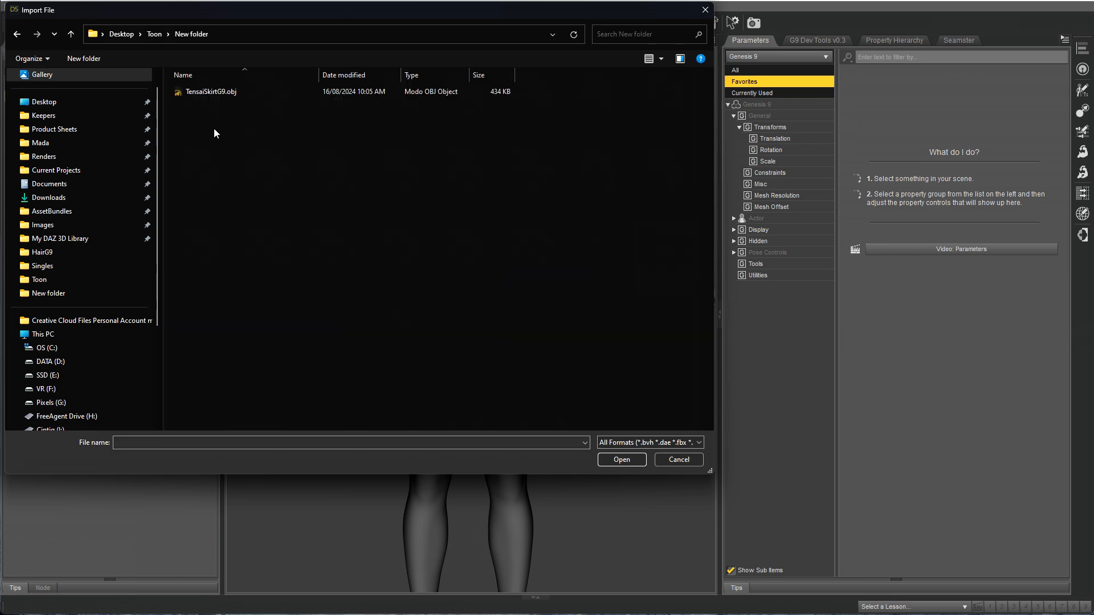
double_click(217, 94)
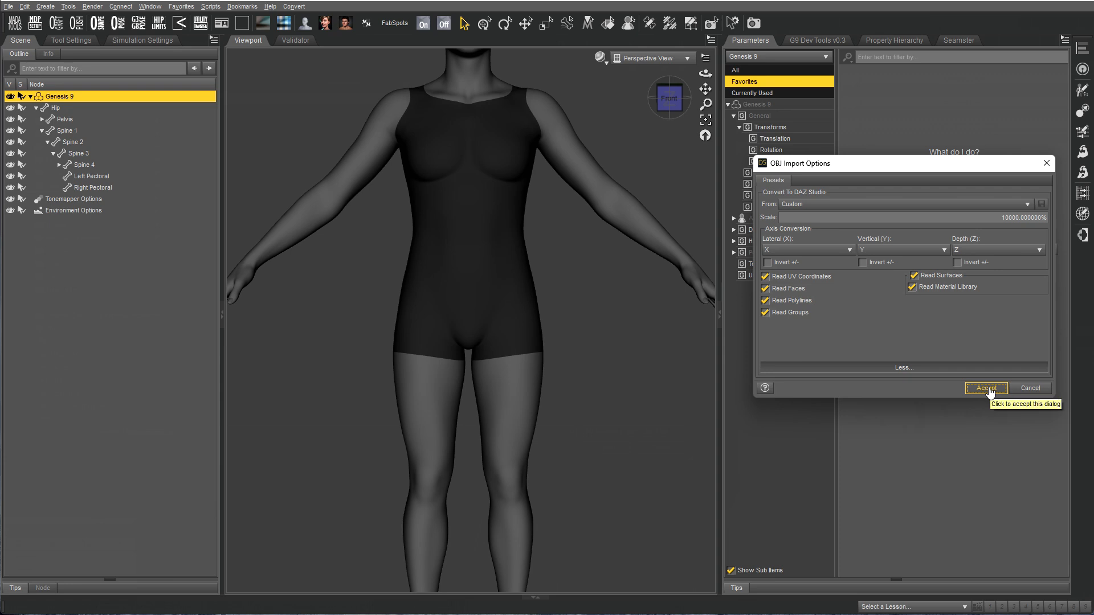
left_click(986, 388)
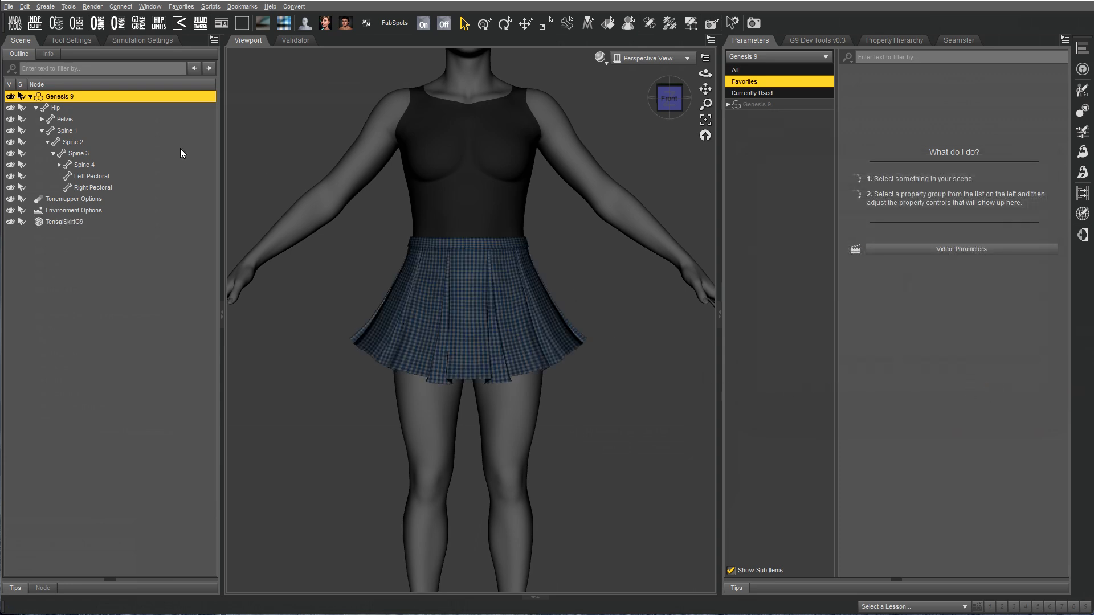
Select the imported TensaiSkirtG9 mesh, check its fit from behind, and open the Transfer Utility
left_click(92, 222)
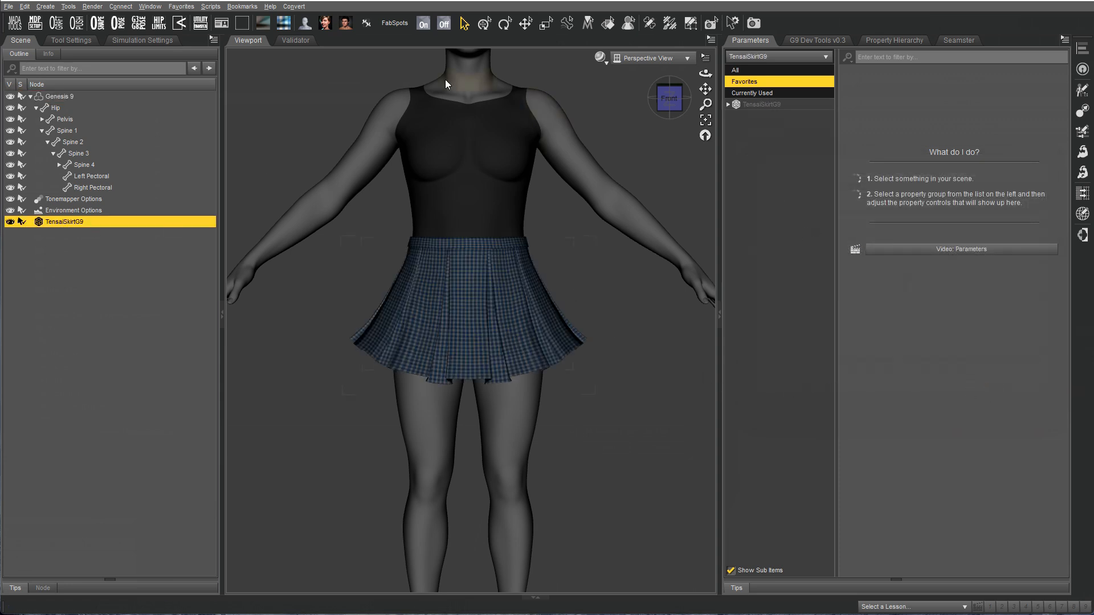
left_click_drag(706, 105, 703, 261)
left_click_drag(706, 73, 525, 102)
left_click_drag(705, 104, 714, 78)
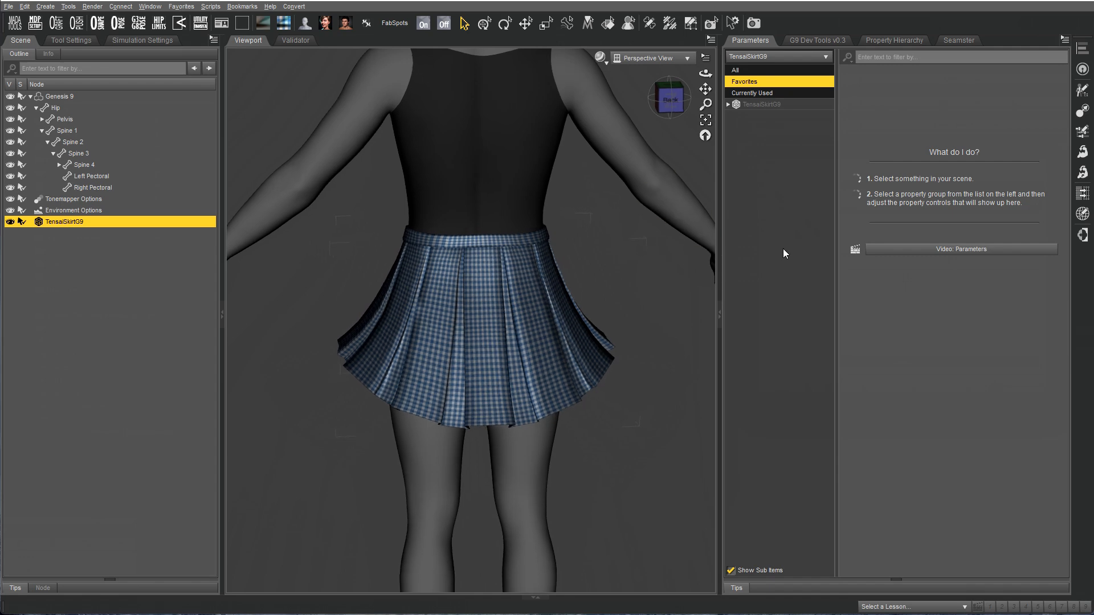
left_click(215, 42)
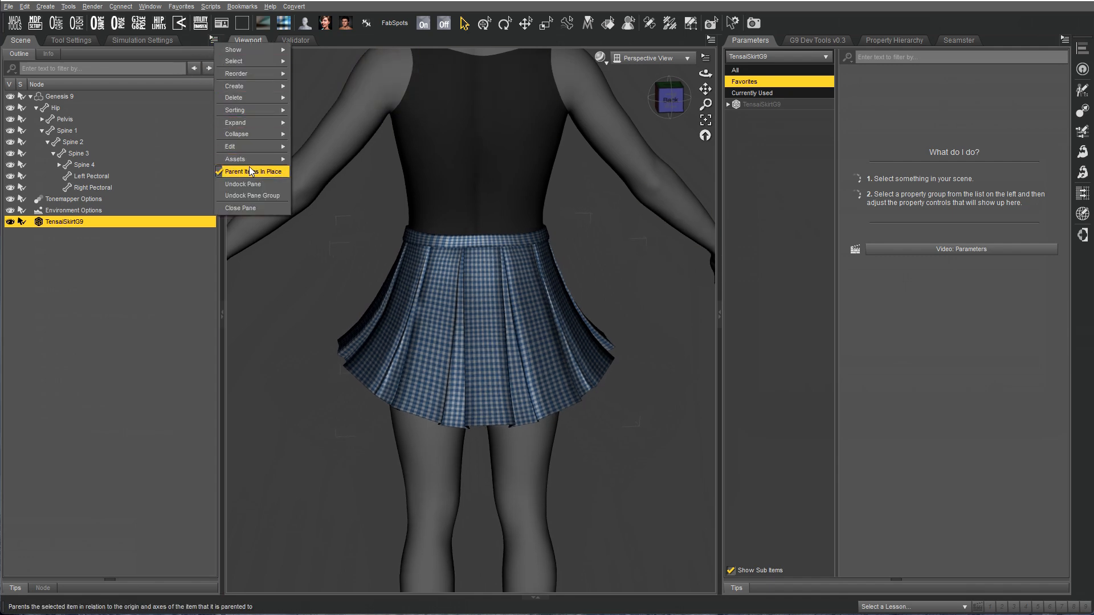
mouse_move(252, 159)
left_click(315, 164)
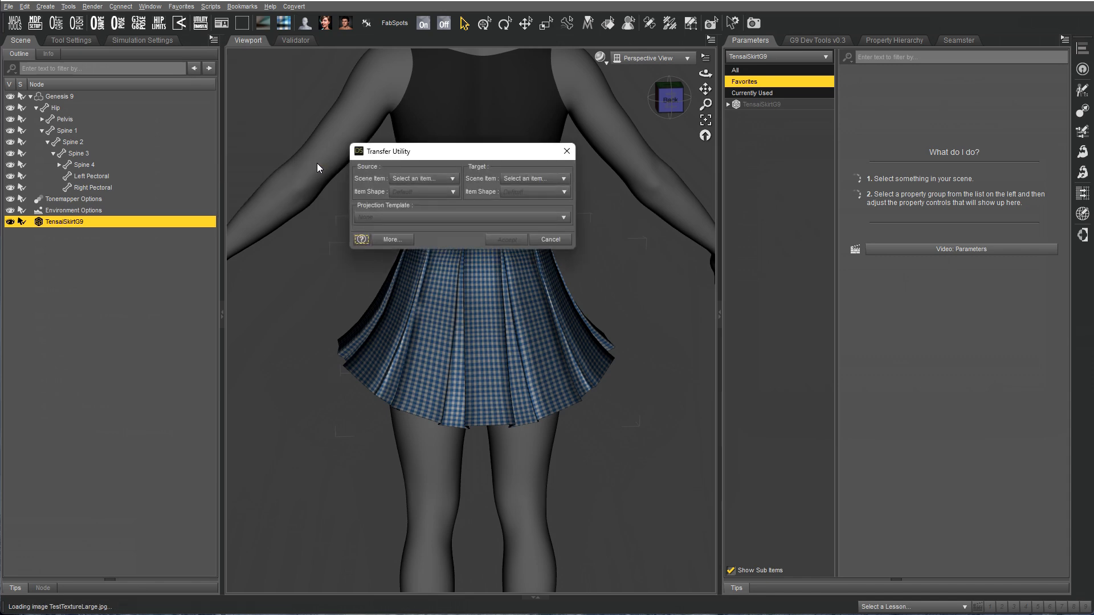
Run the transfer from Genesis 9 to TensaiSkirtG9 with default item shapes and the Base/Dress/Dress Long Loose Template projection
left_click(429, 180)
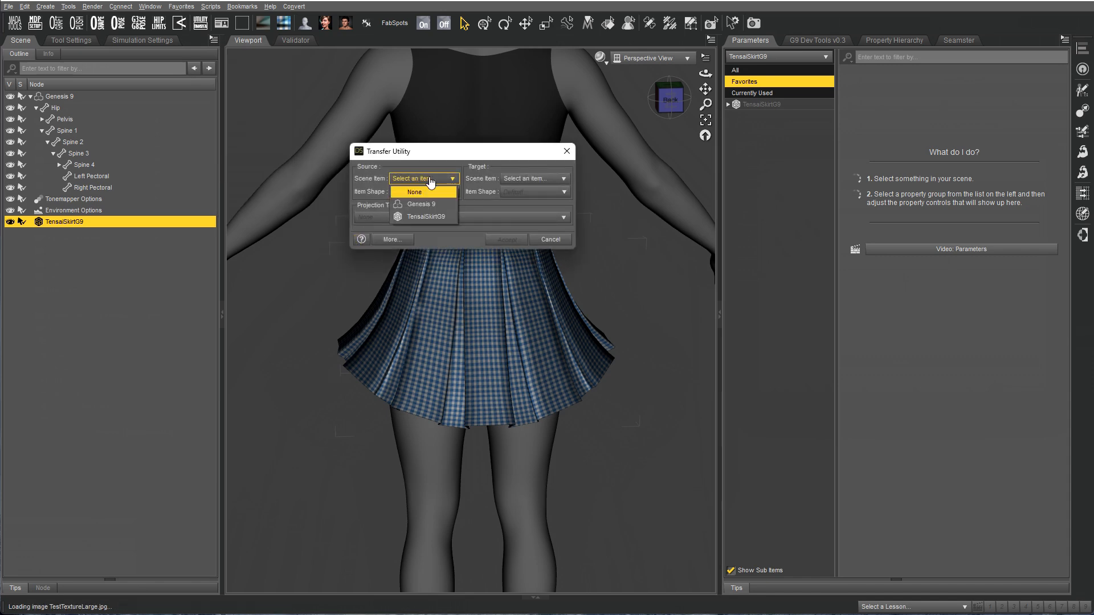
left_click(433, 208)
left_click(535, 180)
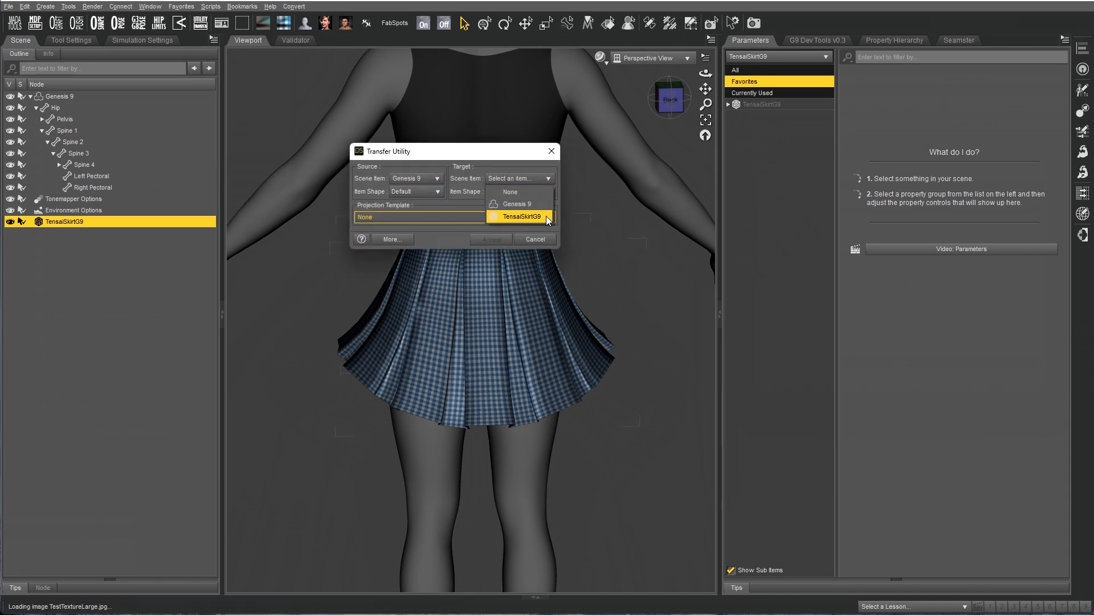
left_click(547, 217)
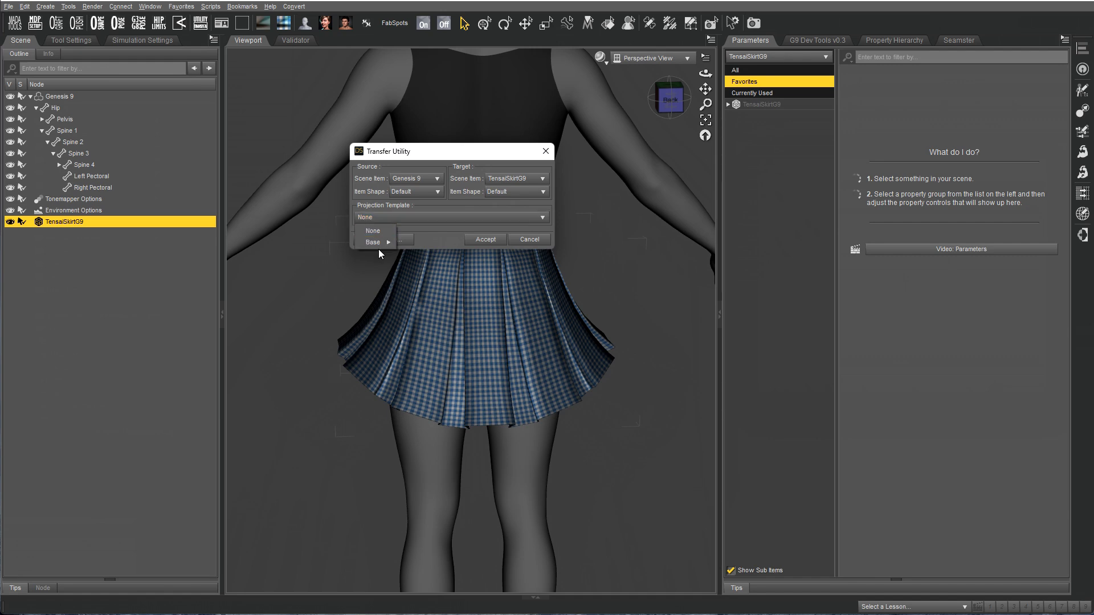
mouse_move(381, 244)
mouse_move(438, 267)
left_click(522, 270)
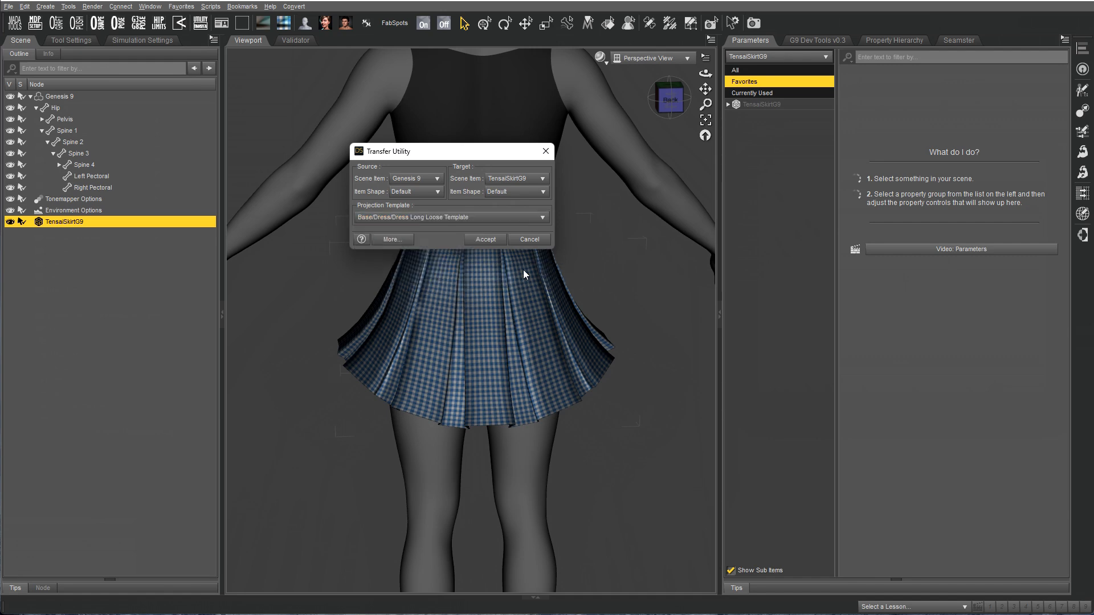
left_click(487, 240)
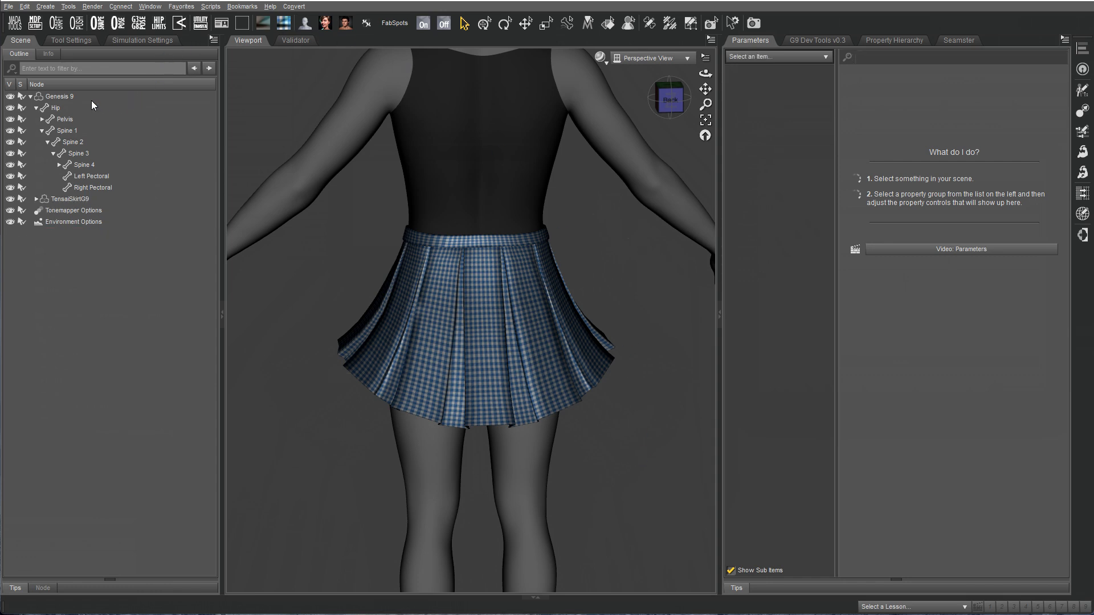
Reapply the Base Anime Feminine shape to Genesis 9 and check the skirt's fit from front and back
left_click(66, 96)
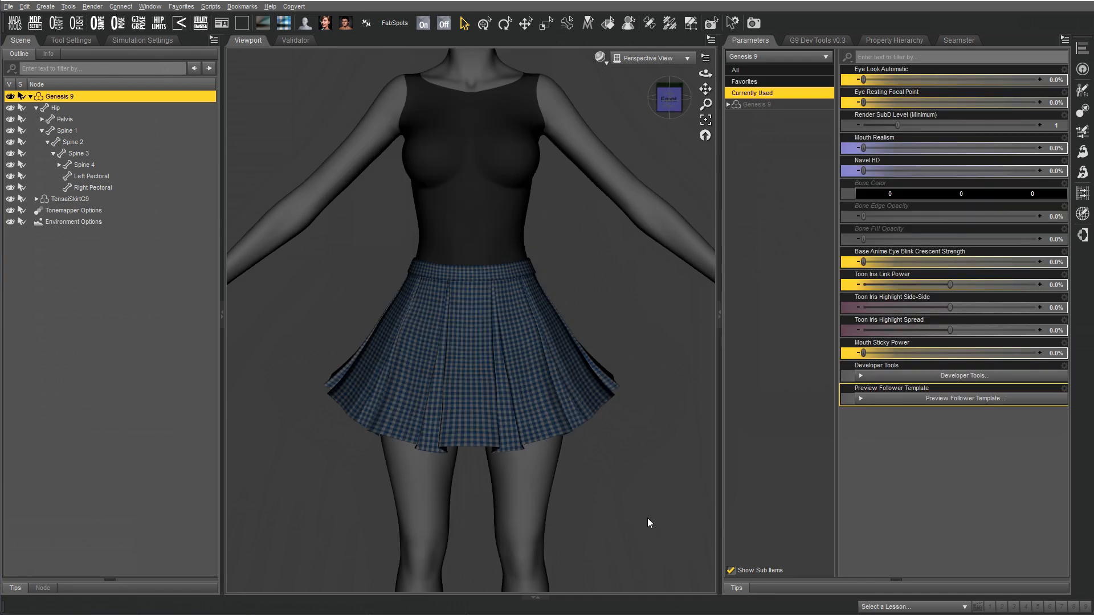
middle_click_drag(684, 288, 550, 305)
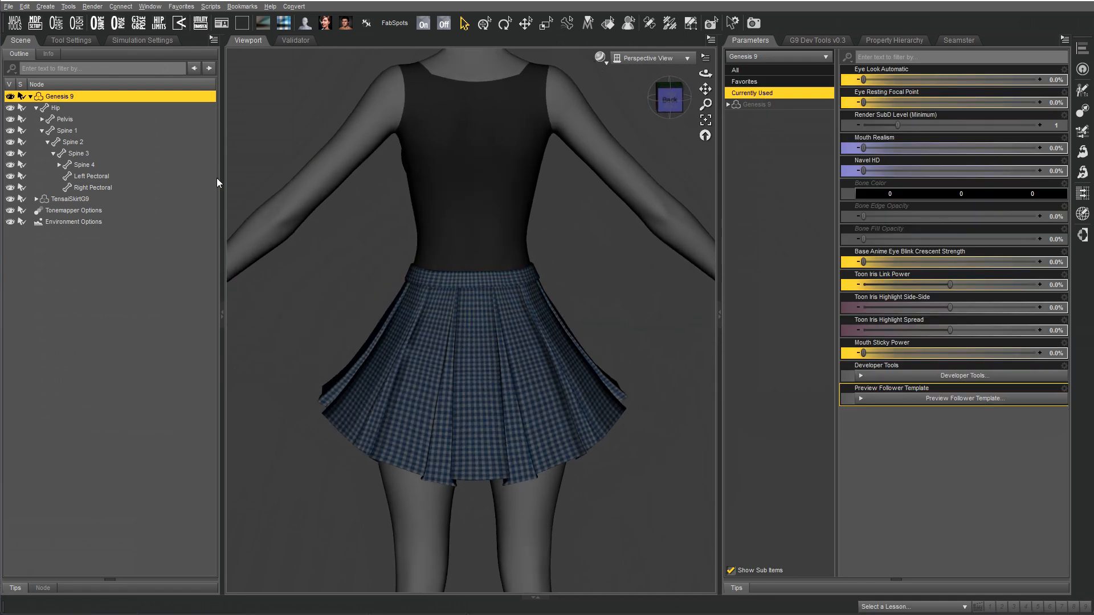
Add a smoothing modifier to the TensaiSkirtG9 figure
left_click(84, 198)
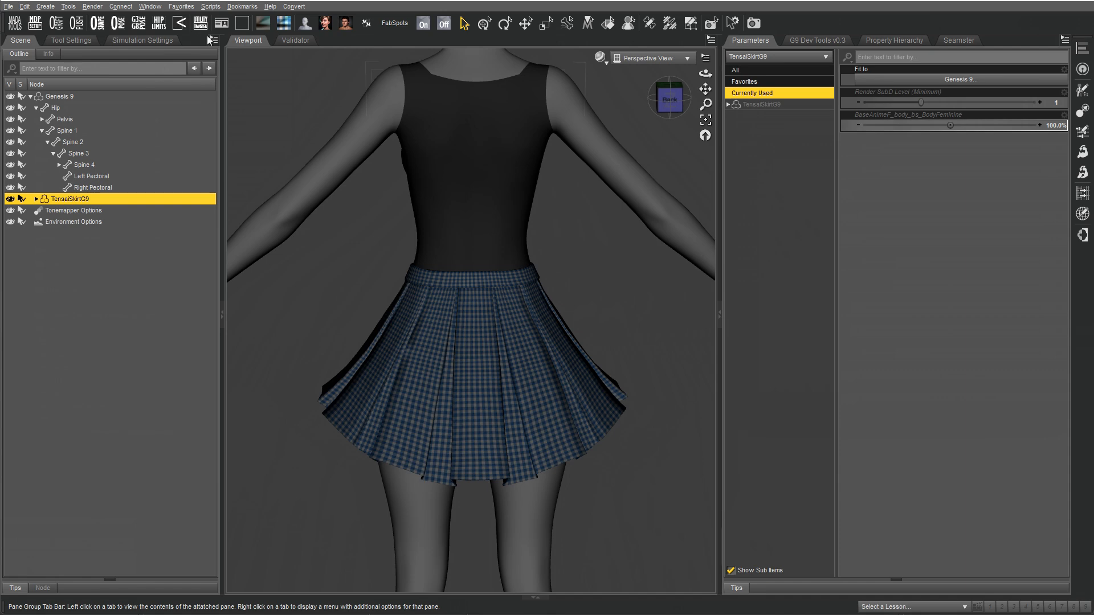
left_click(214, 39)
mouse_move(242, 142)
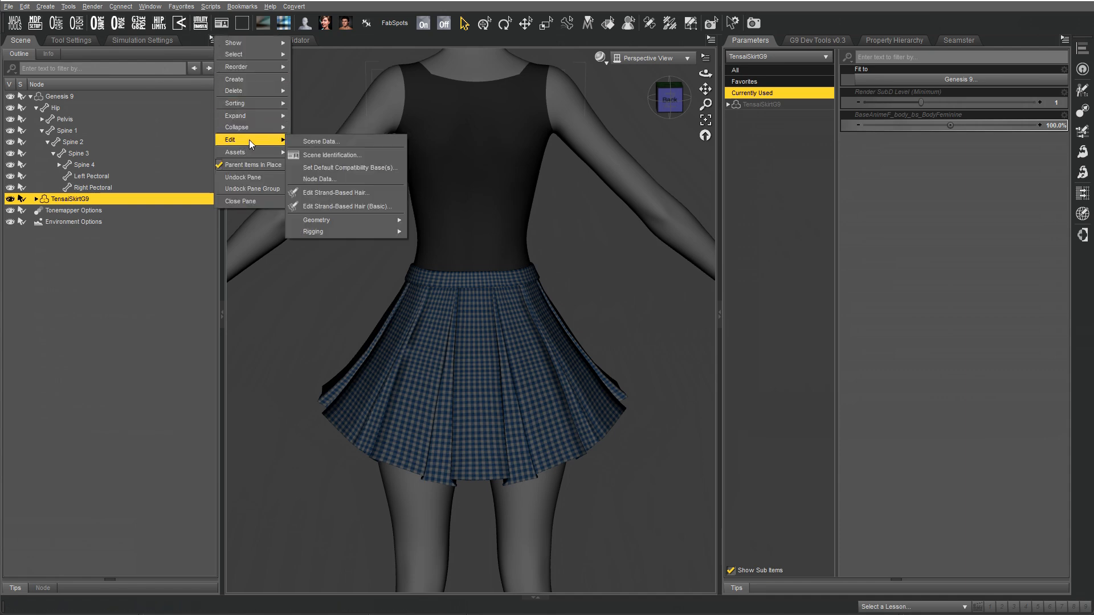
mouse_move(353, 216)
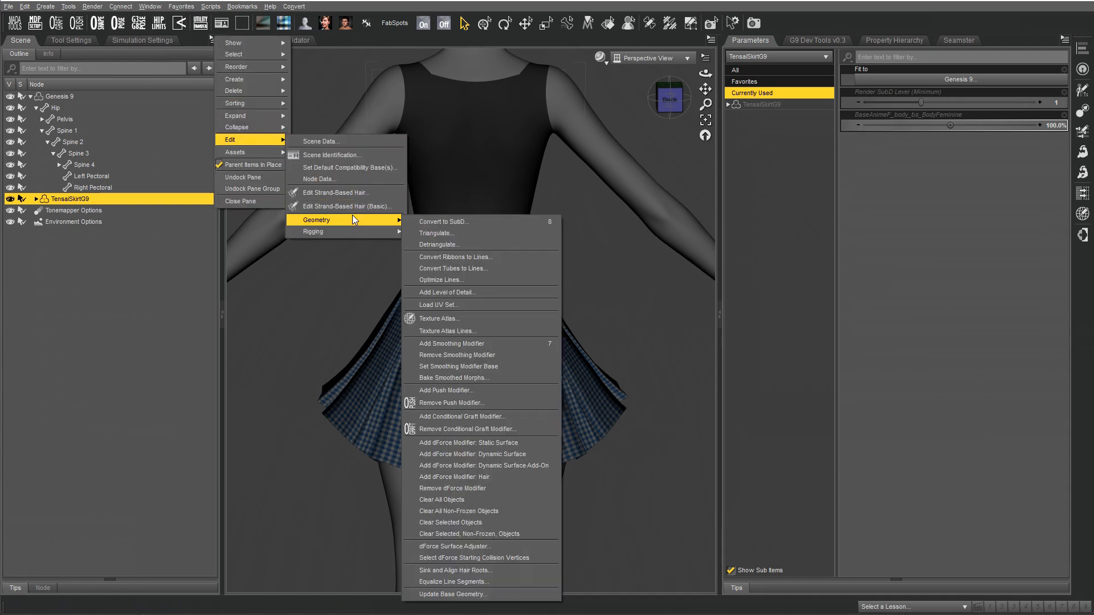
left_click(502, 344)
Convert the TensaiSkirtG9 geometry to SubD and check the skirt's shape
left_click(214, 39)
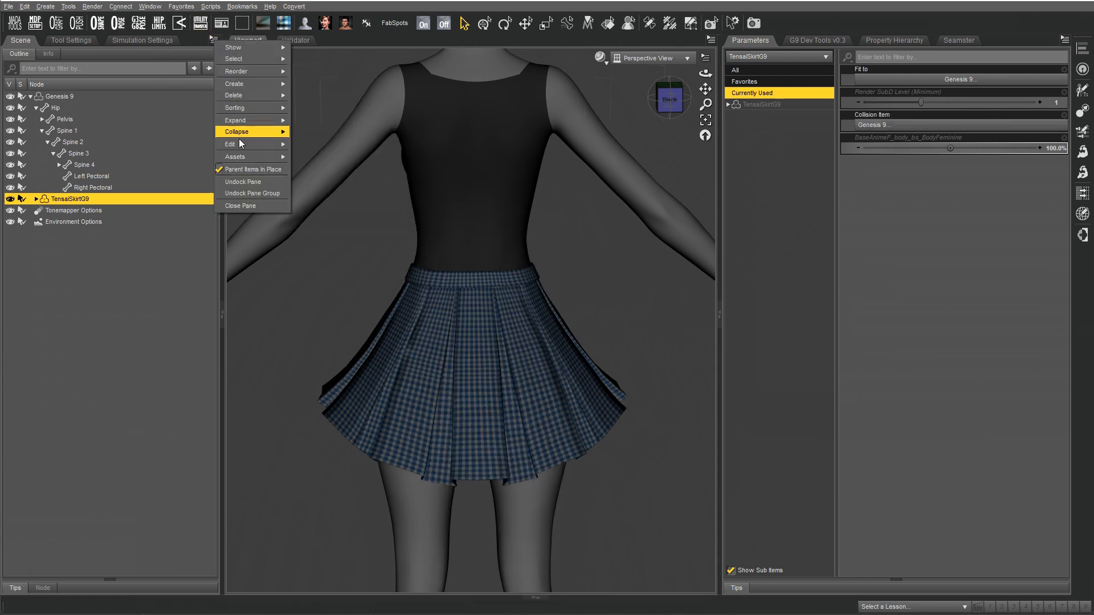
mouse_move(244, 143)
mouse_move(344, 223)
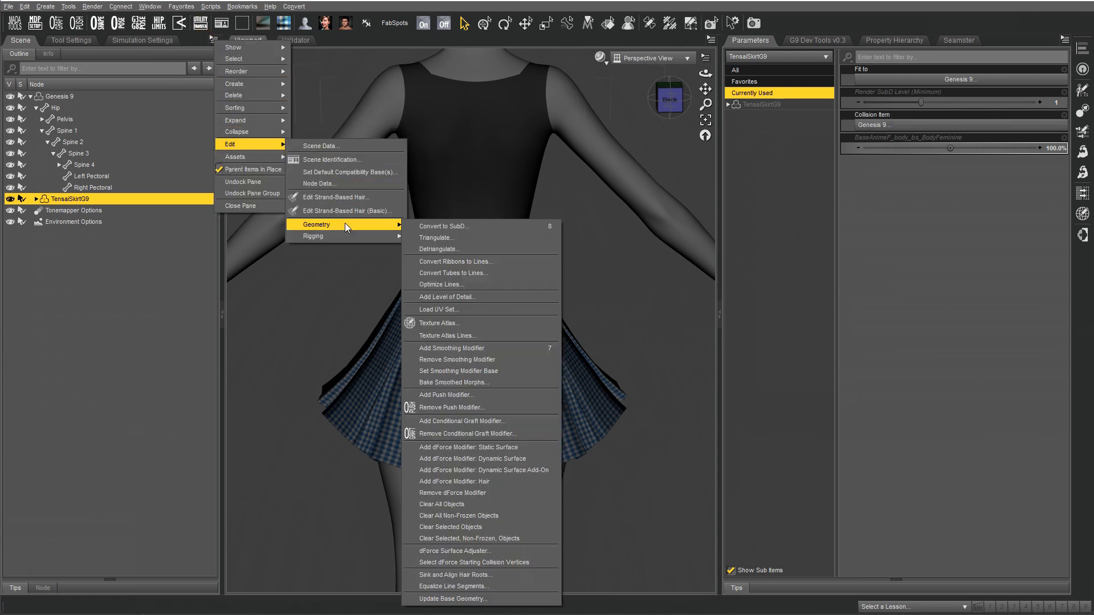
left_click(470, 226)
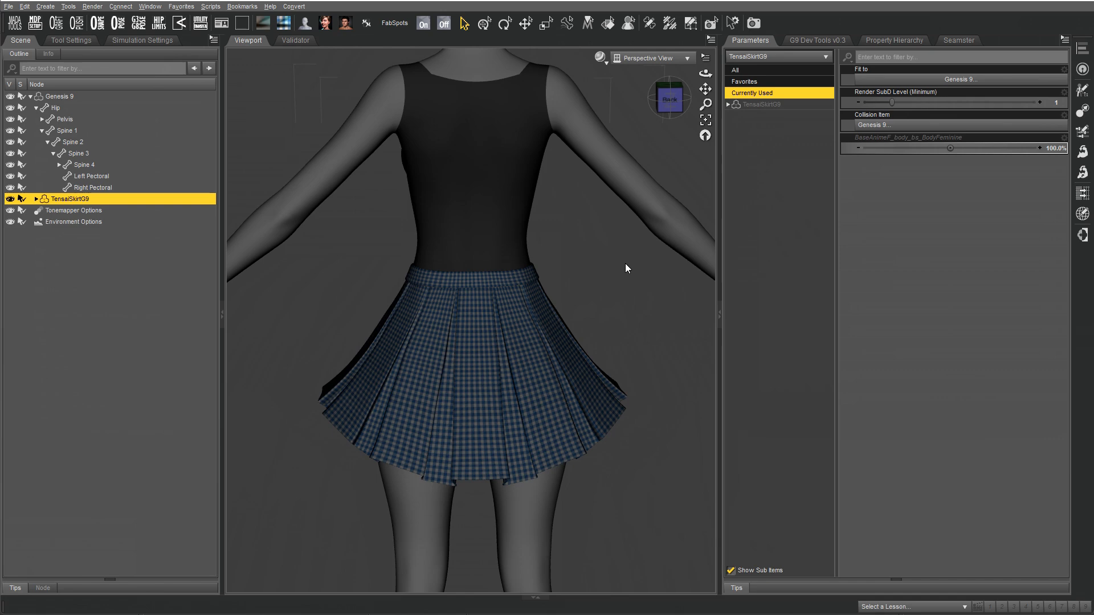
middle_click_drag(589, 307, 606, 311)
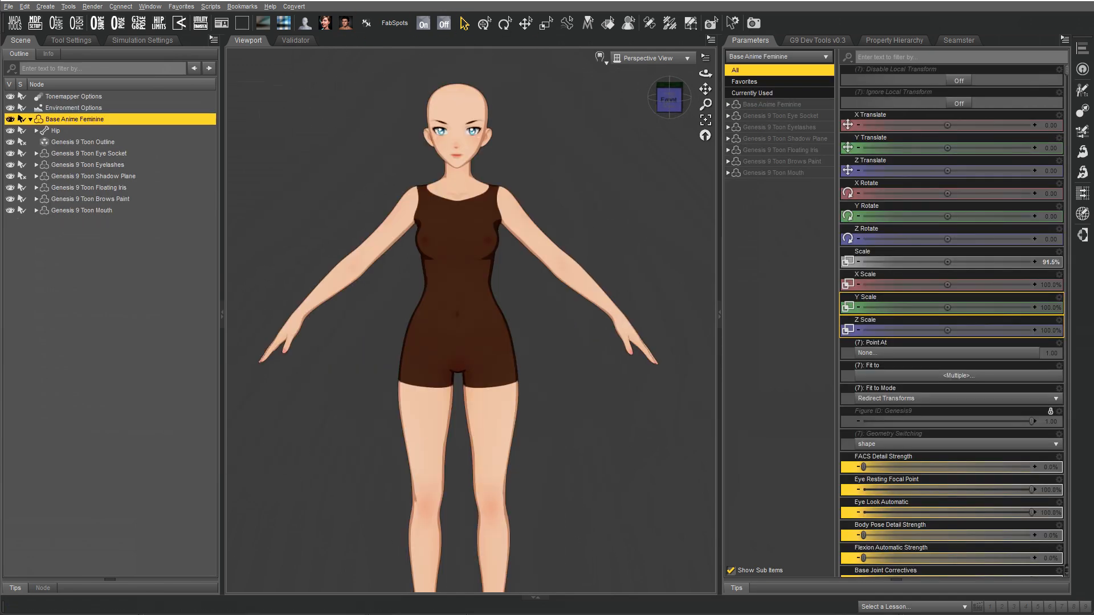
Examine the blue TensaiSkirt on the Base Anime Feminine figure from several angles, and select the left thigh bone
middle_click_drag(573, 426, 693, 427)
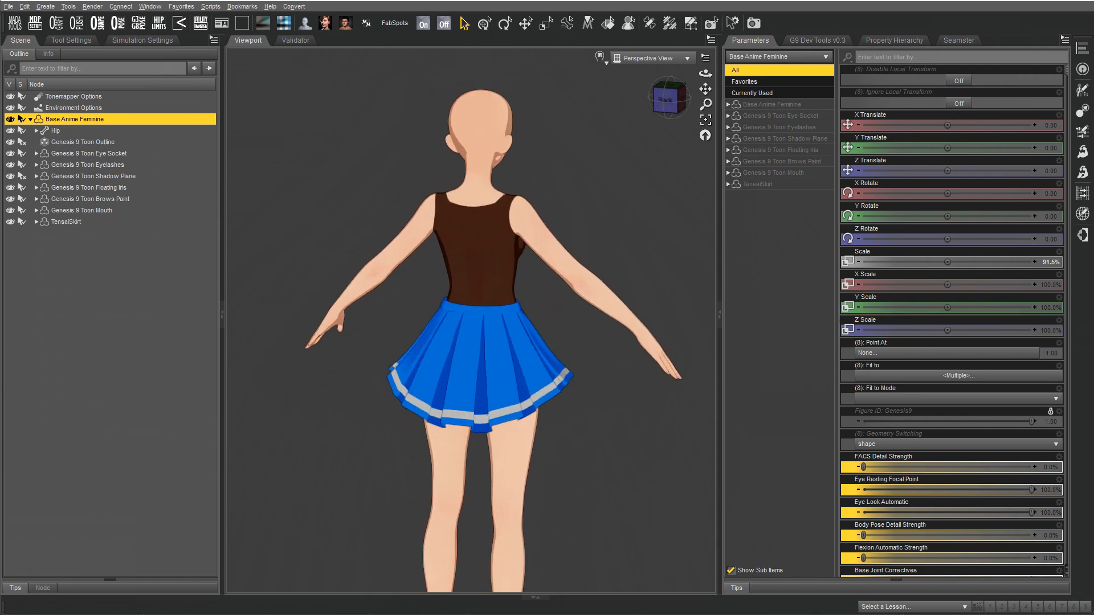
scroll(603, 369, "up", 5)
middle_click_drag(606, 298, 399, 290)
middle_click_drag(494, 509, 489, 507)
left_click(510, 535)
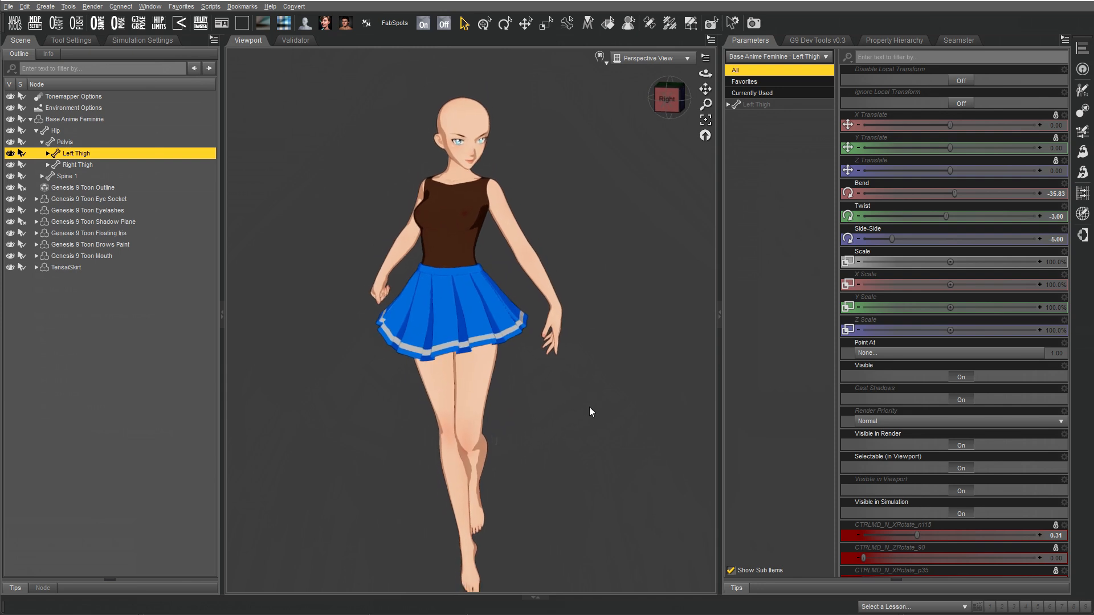
middle_click_drag(590, 412, 596, 393)
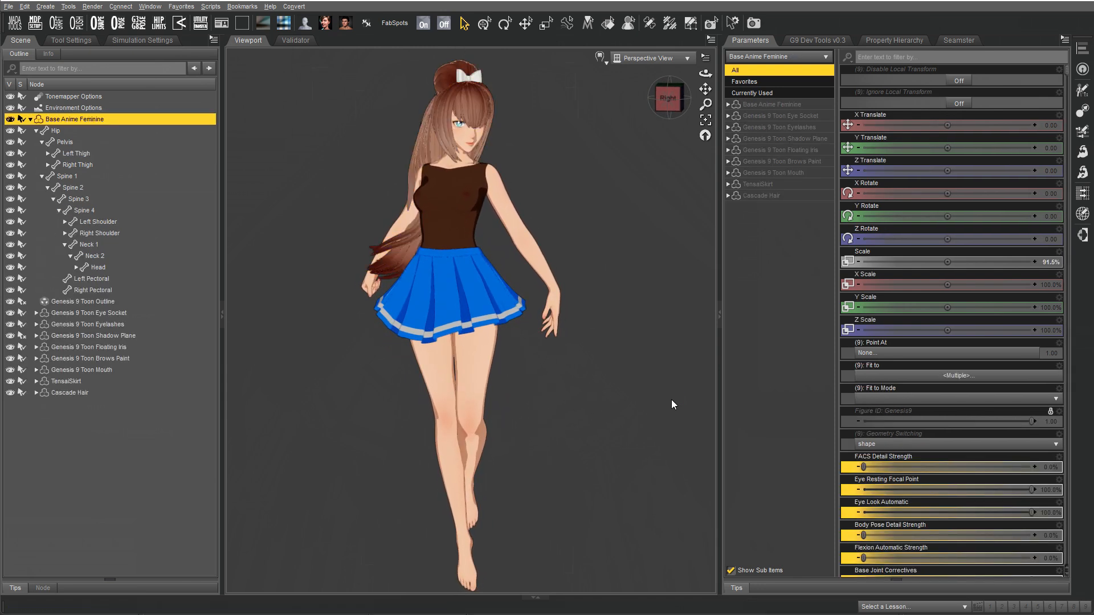
Pose the Cascade Hair ponytail with Ponytail Back at 18.1% and Ponytail Lower Side Side at 67.1%
left_click(457, 105)
left_click(779, 207)
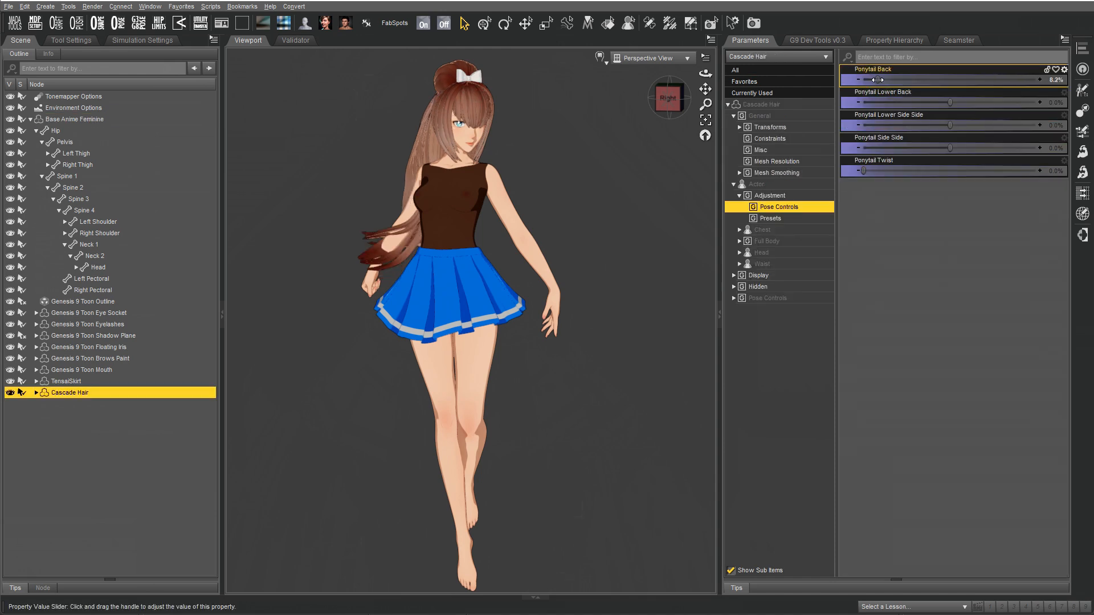
left_click_drag(877, 79, 886, 79)
left_click_drag(962, 116, 1008, 125)
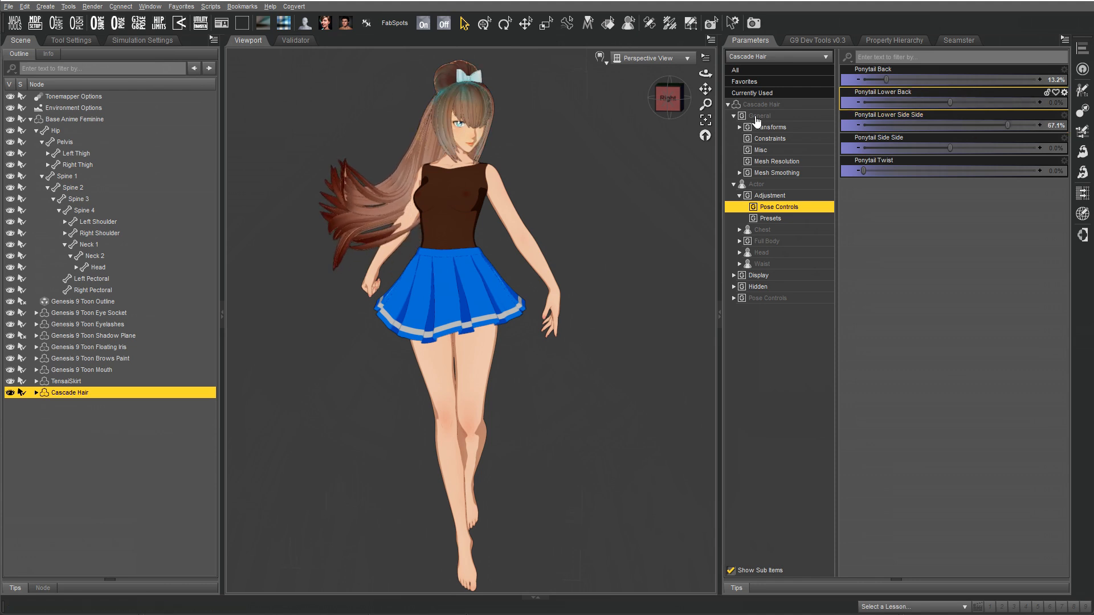
left_click_drag(886, 78, 896, 78)
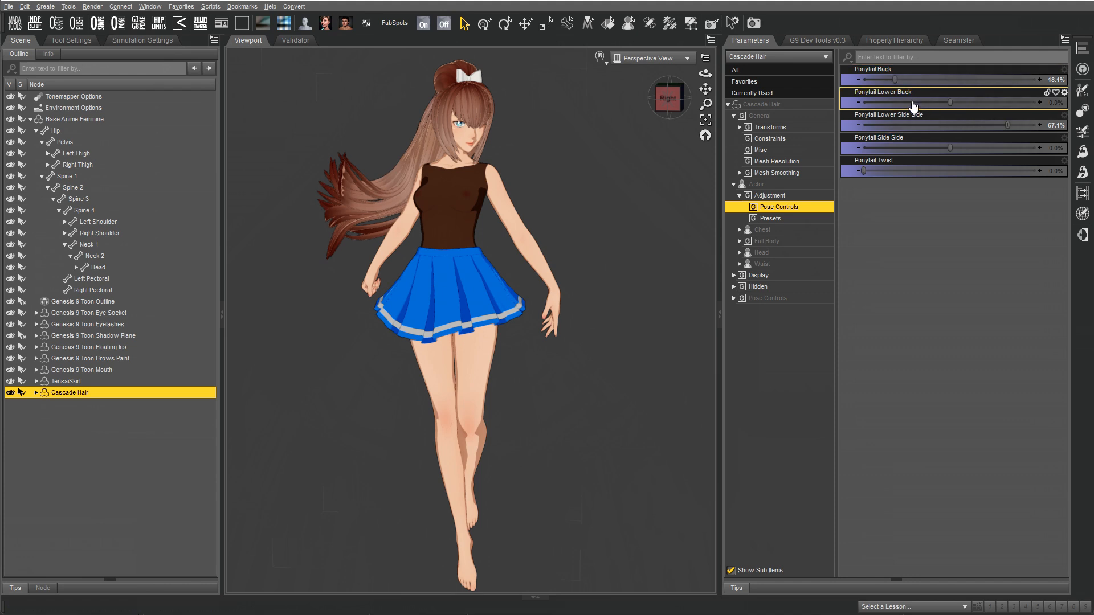
Swing the hair's Ponytail_1 bone outward by setting its Side Side rotation to -34.08
left_click(432, 141)
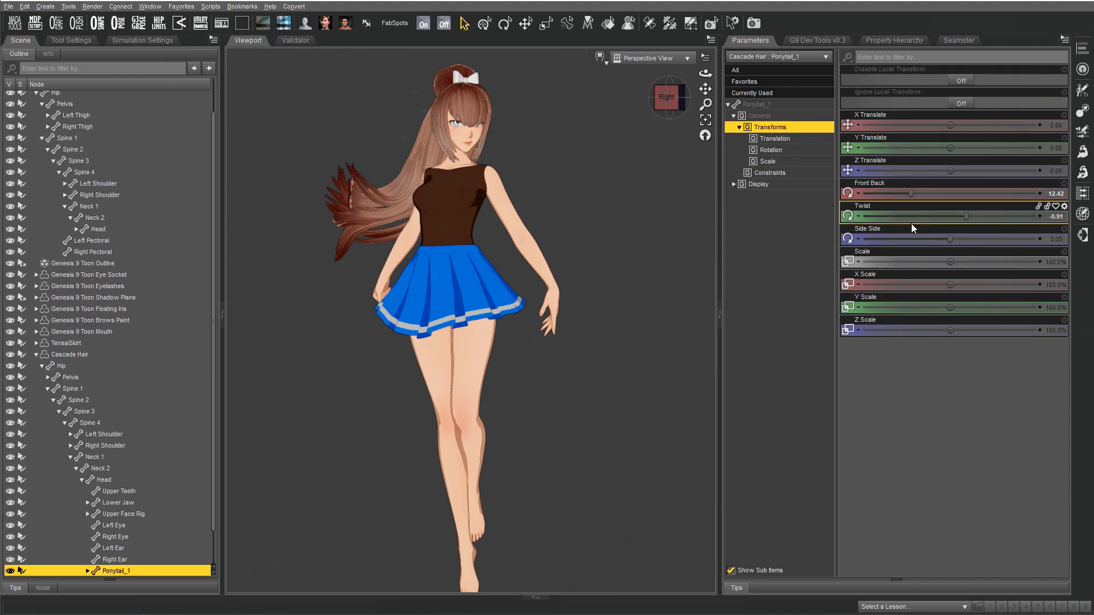
left_click_drag(936, 241, 908, 242)
middle_click_drag(582, 207, 545, 192)
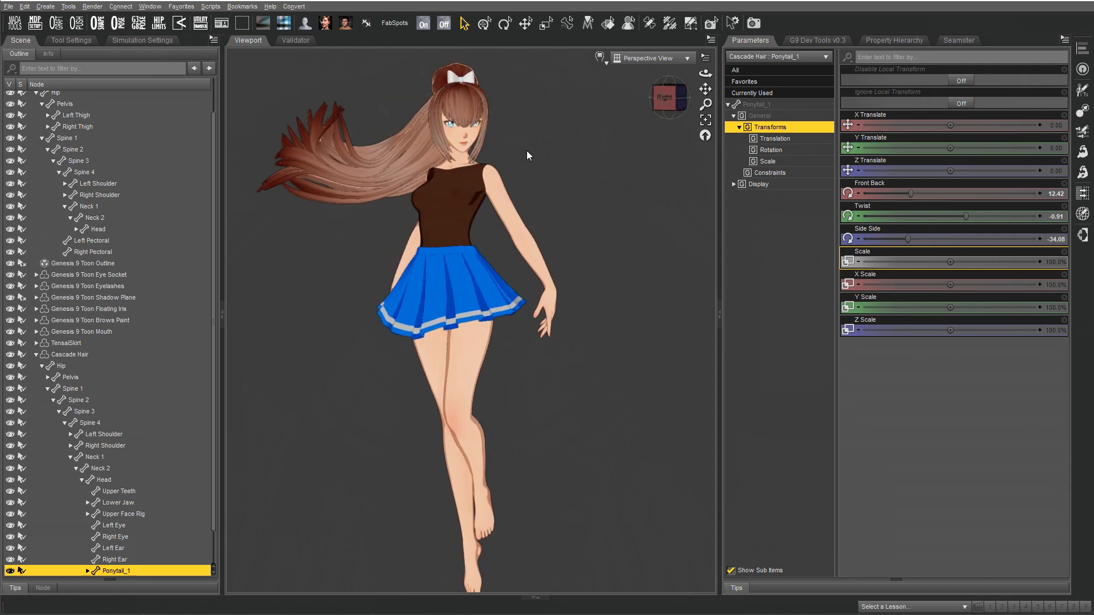
Examine the posed figure's skirt, face and hair up close, and clear the selection for a clean view of the character
scroll(527, 150, "up", 8)
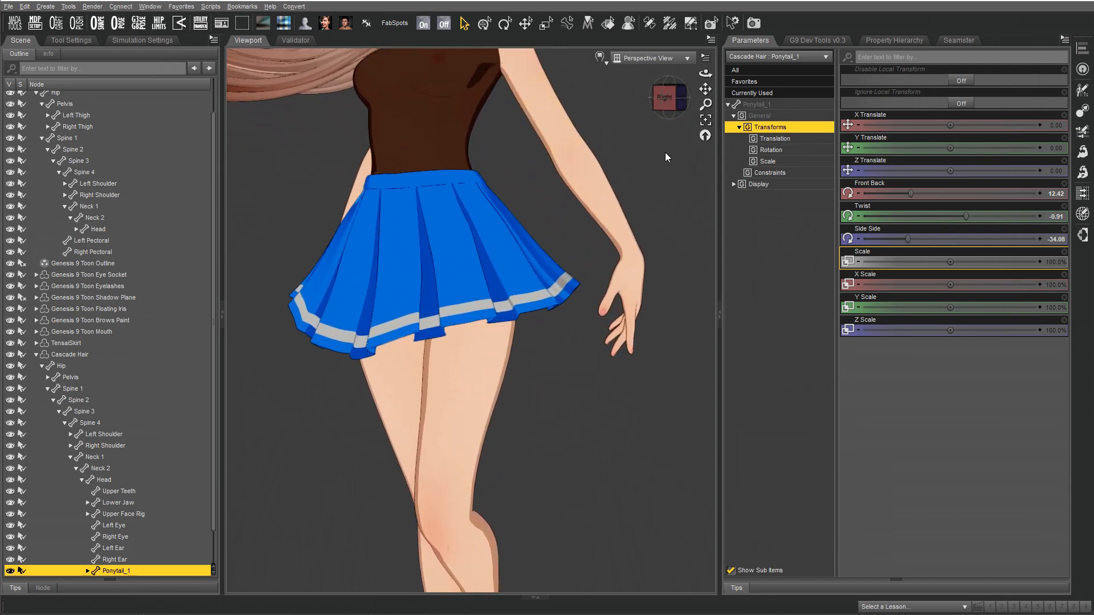
mouse_move(640, 135)
middle_mouse_down()
mouse_move(648, 262)
mouse_move(652, 125)
middle_mouse_up()
scroll(649, 171, "up", 4)
middle_click_drag(636, 254, 511, 228)
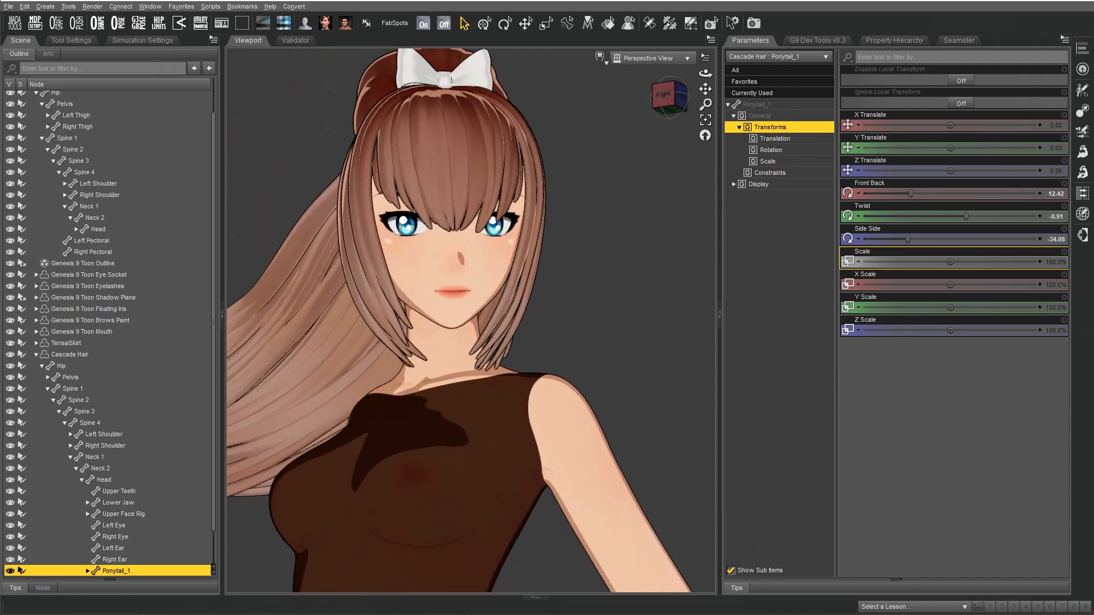
middle_click_drag(591, 269, 641, 280)
scroll(585, 301, "down", 3)
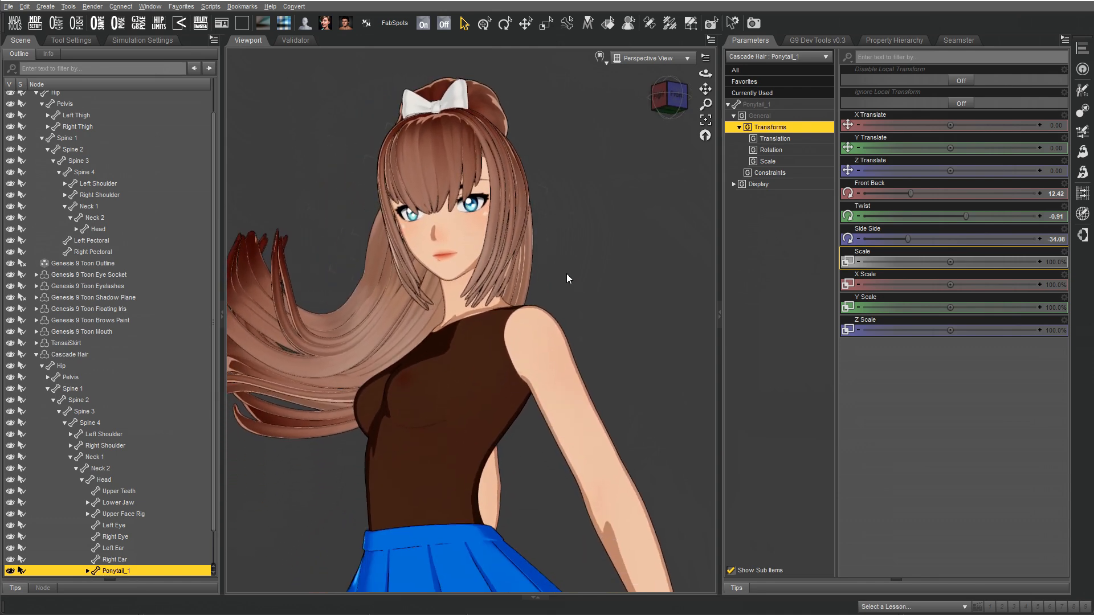
left_click(619, 257)
scroll(641, 280, "down", 4)
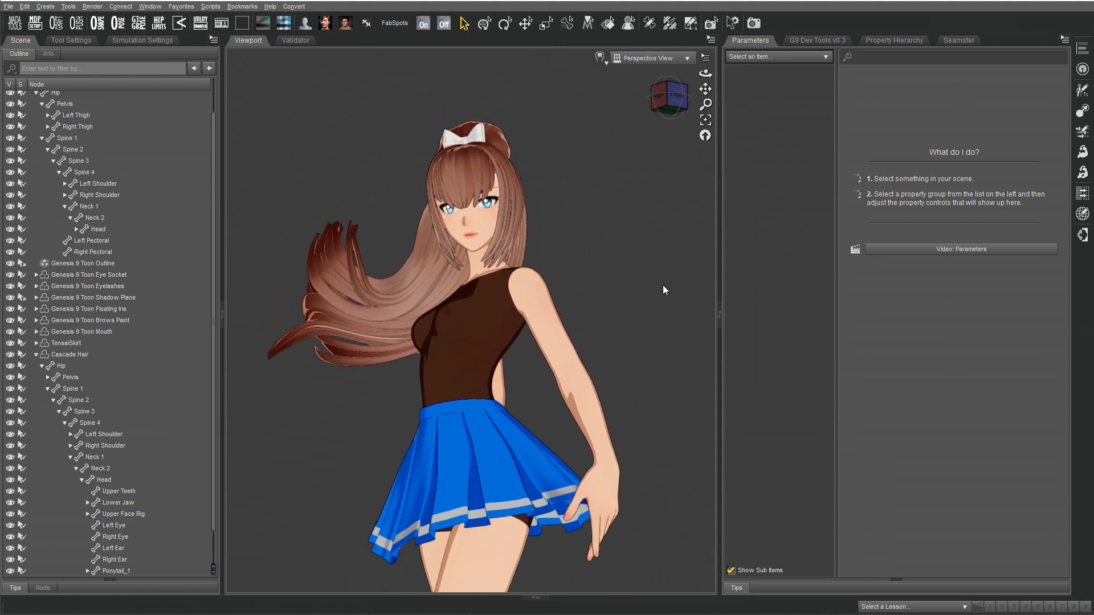